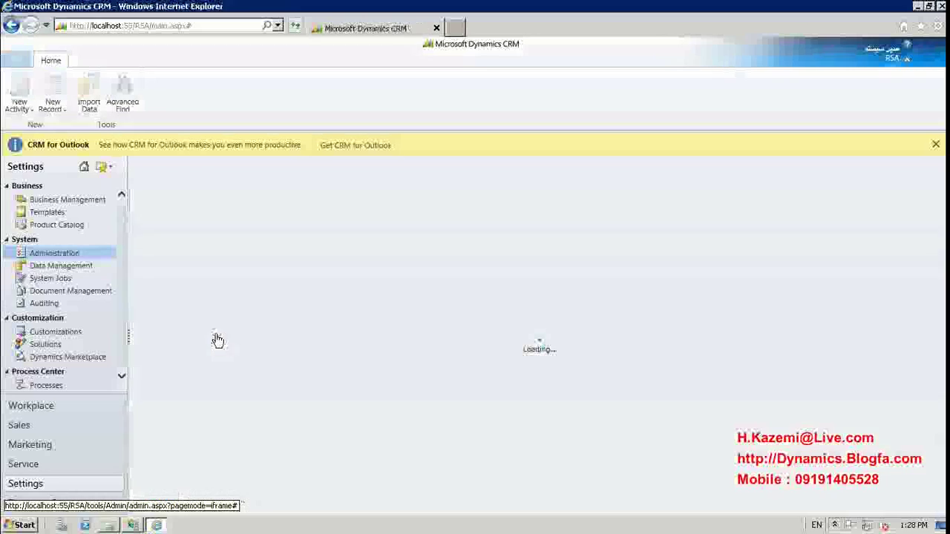
- Open the فرم گردش کار security role and examine its custom entity privileges and the access level key
{"action": "left_click", "coordinate": [413, 361]}
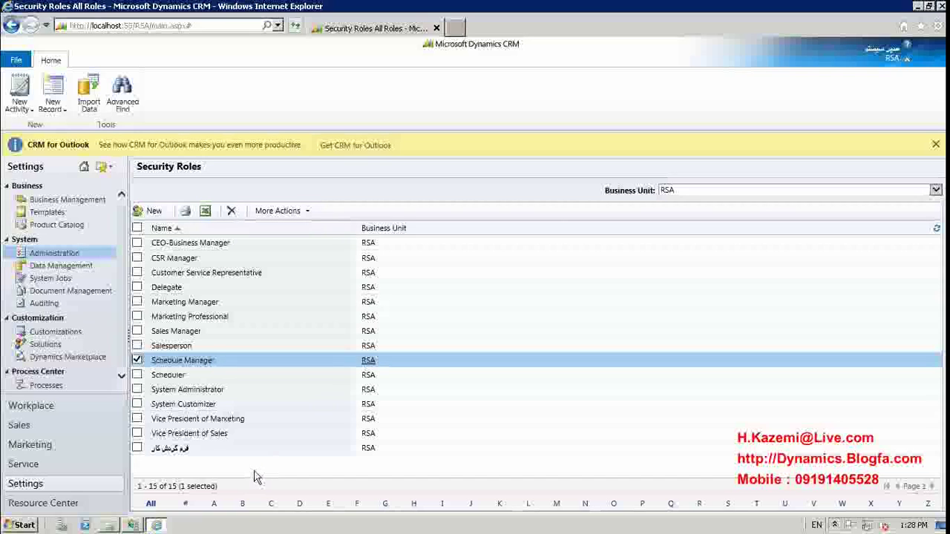
{"action": "left_click", "coordinate": [250, 434]}
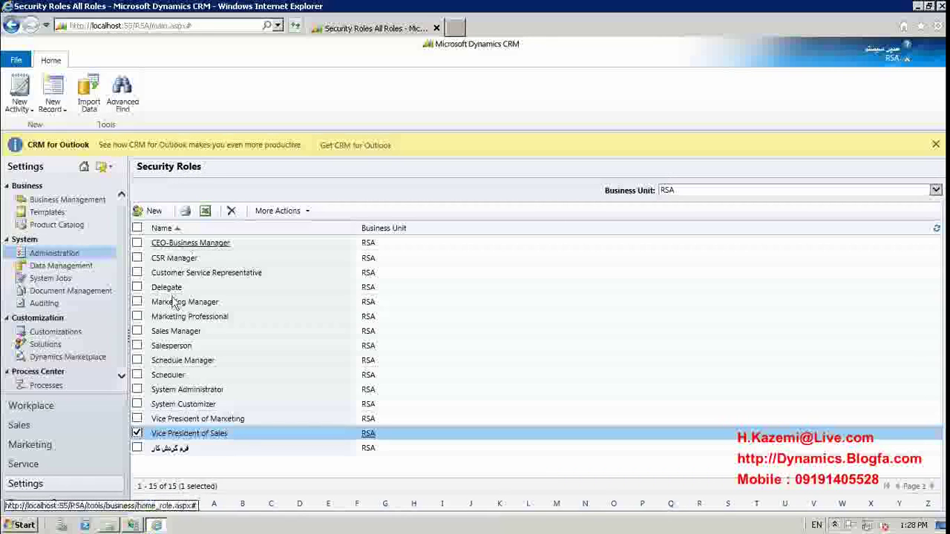
{"action": "left_click", "coordinate": [221, 304]}
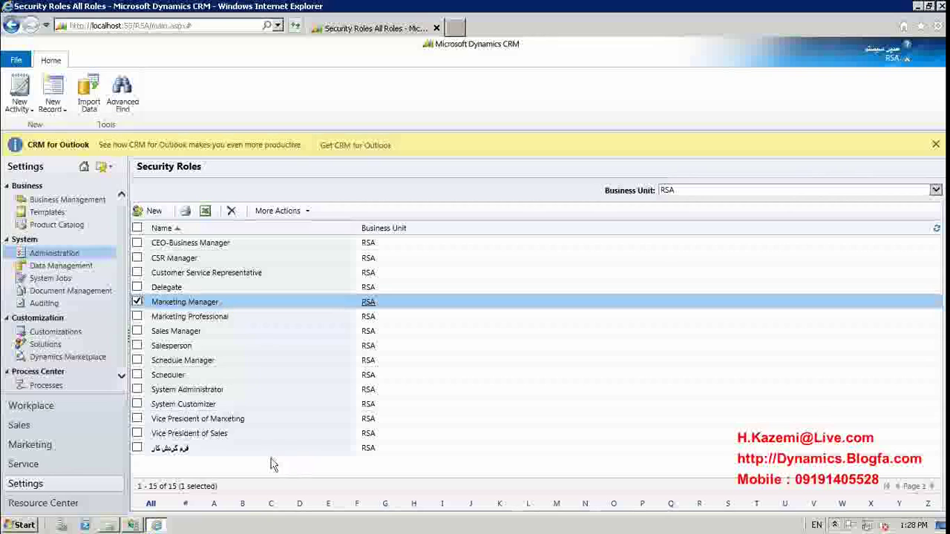
{"action": "left_click", "coordinate": [215, 451]}
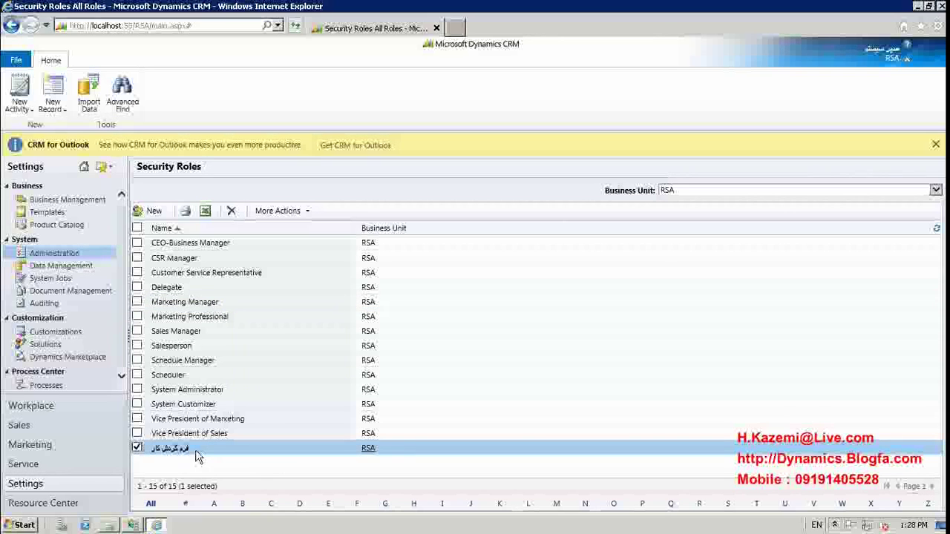
{"action": "double_click", "coordinate": [191, 452]}
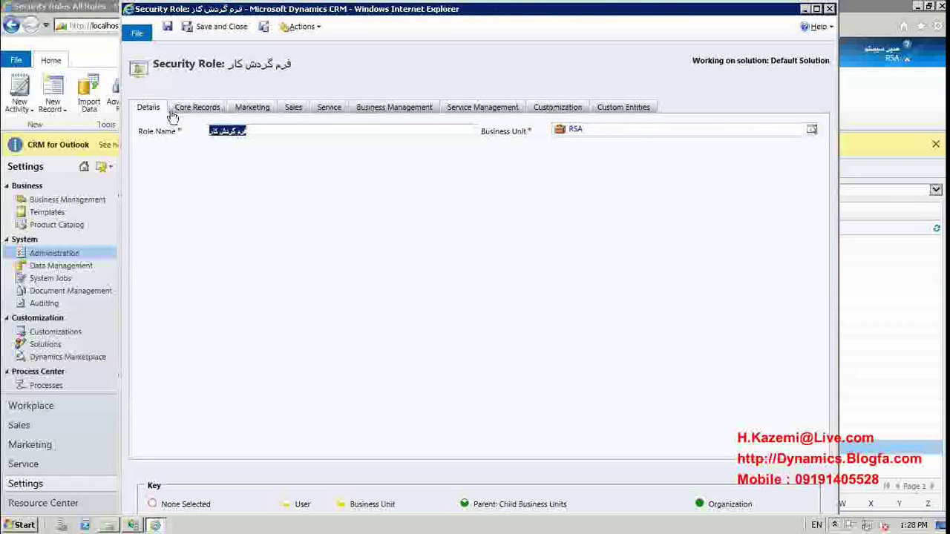
{"action": "left_click", "coordinate": [622, 111]}
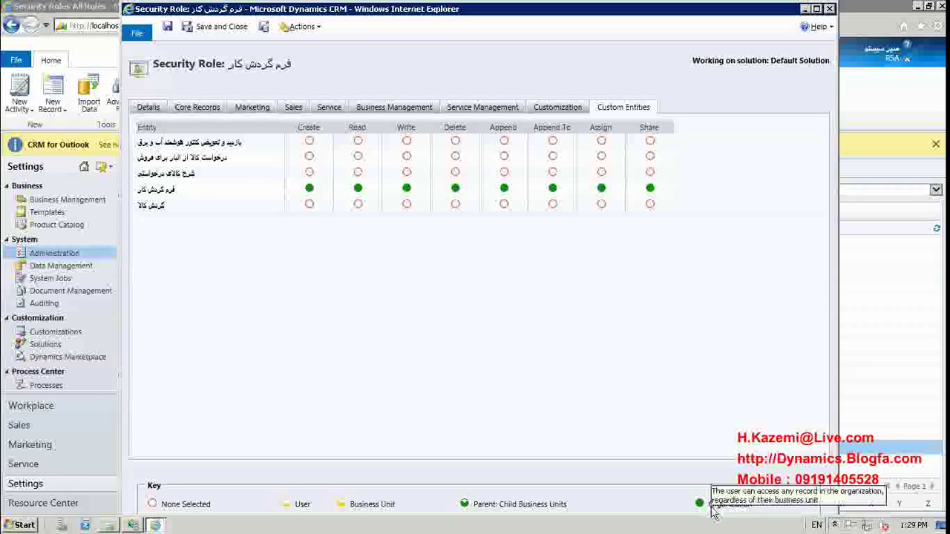
{"action": "mouse_move", "coordinate": [711, 506]}
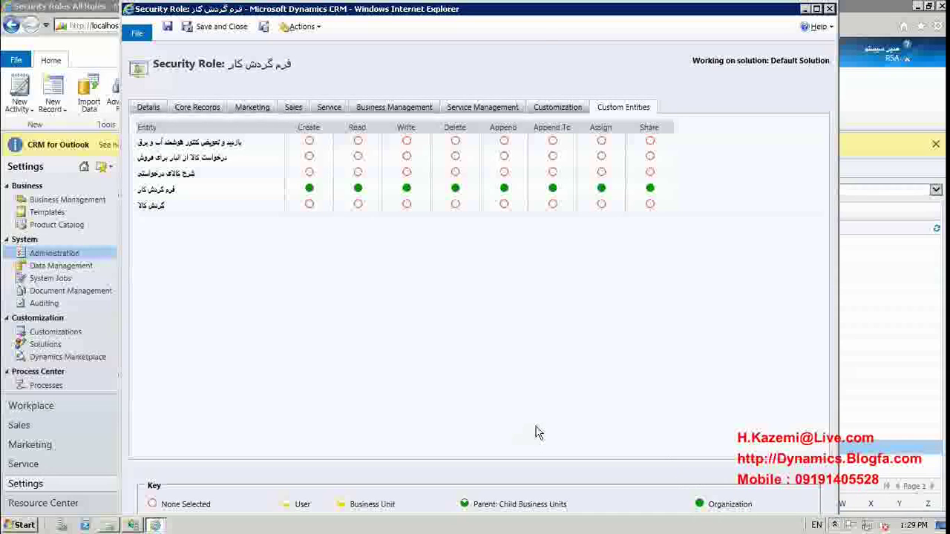
- Try raising the Read privilege on درخواست کالا از انبار برای فروش to Organization level, and close the role without saving
{"action": "double_click", "coordinate": [562, 11]}
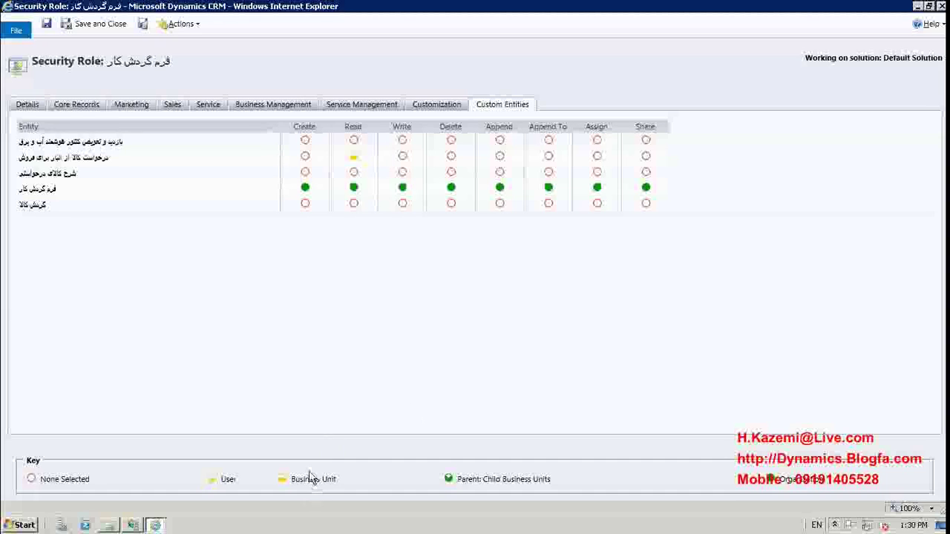
{"action": "mouse_move", "coordinate": [330, 484]}
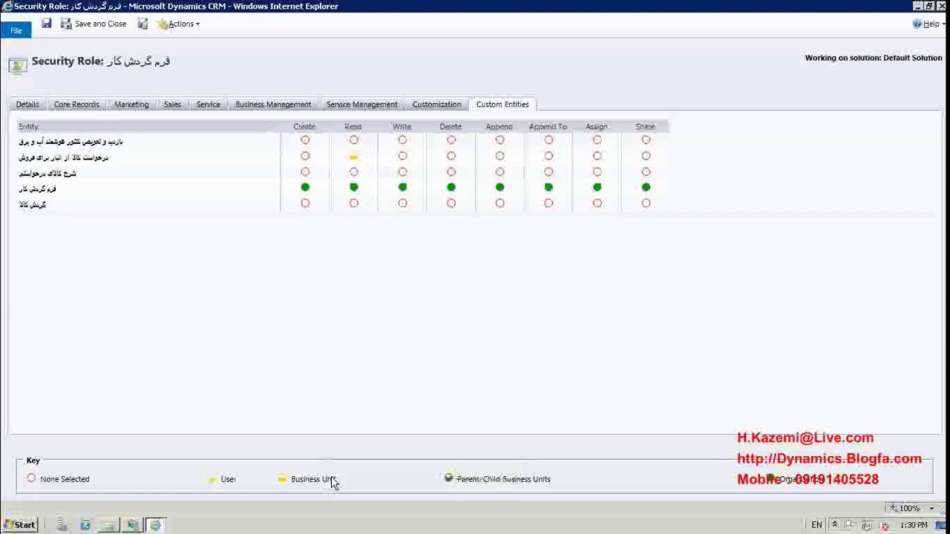
{"action": "left_click", "coordinate": [359, 156]}
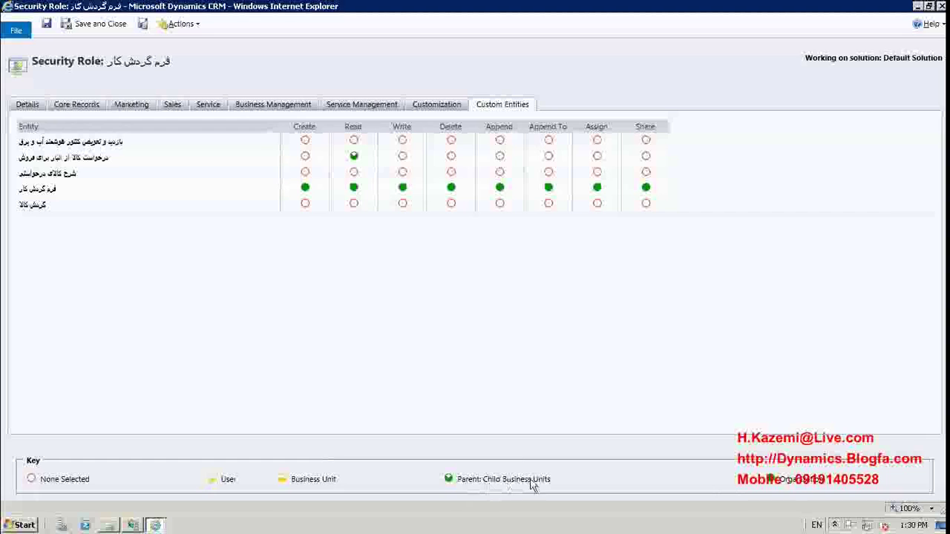
{"action": "left_click", "coordinate": [353, 156]}
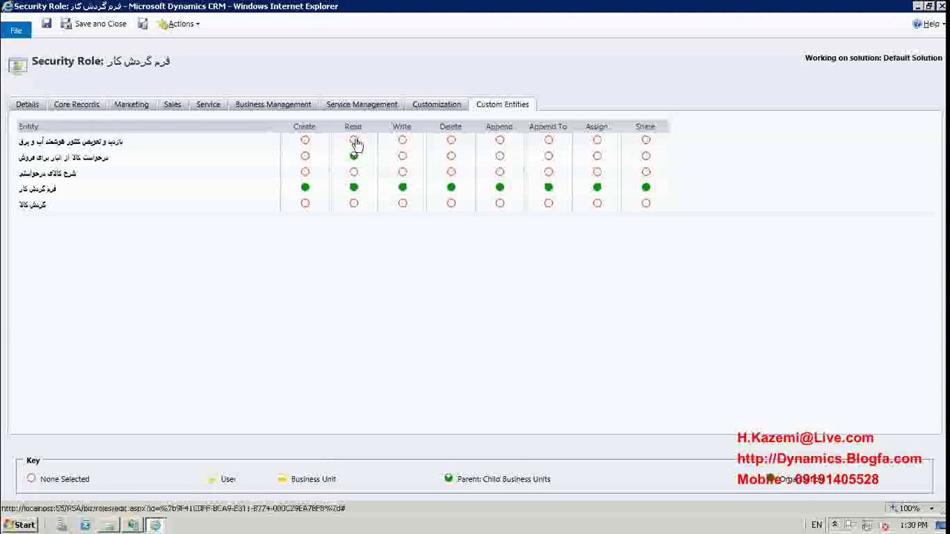
{"action": "left_click", "coordinate": [353, 156]}
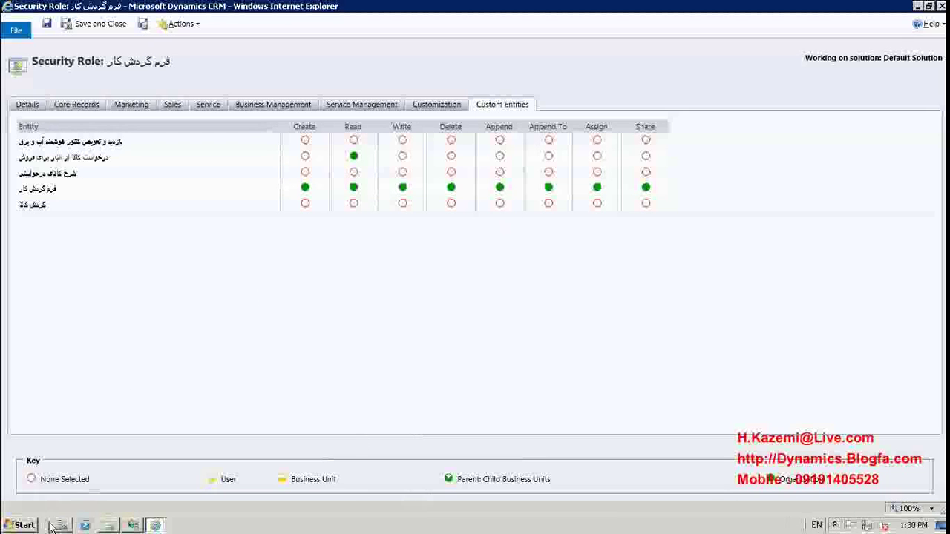
{"action": "left_click", "coordinate": [25, 525]}
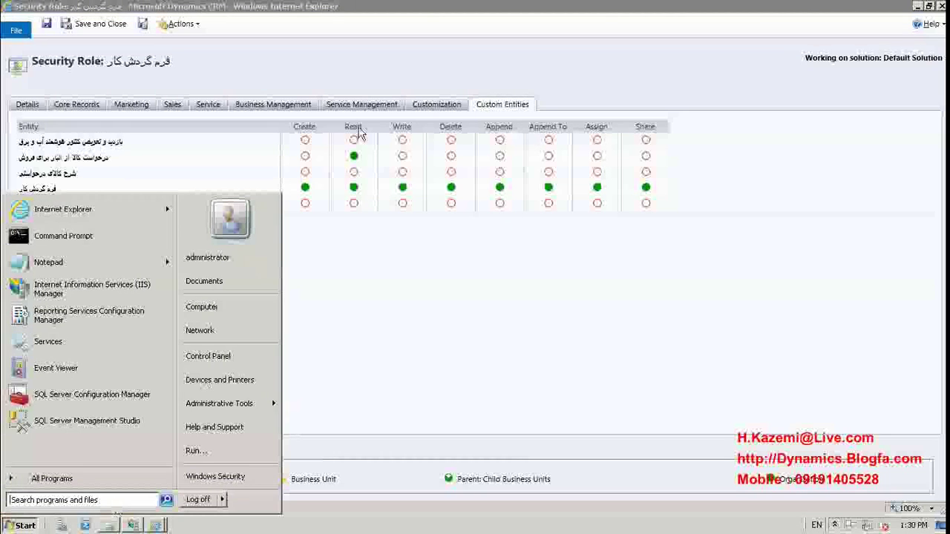
{"action": "left_click", "coordinate": [941, 6]}
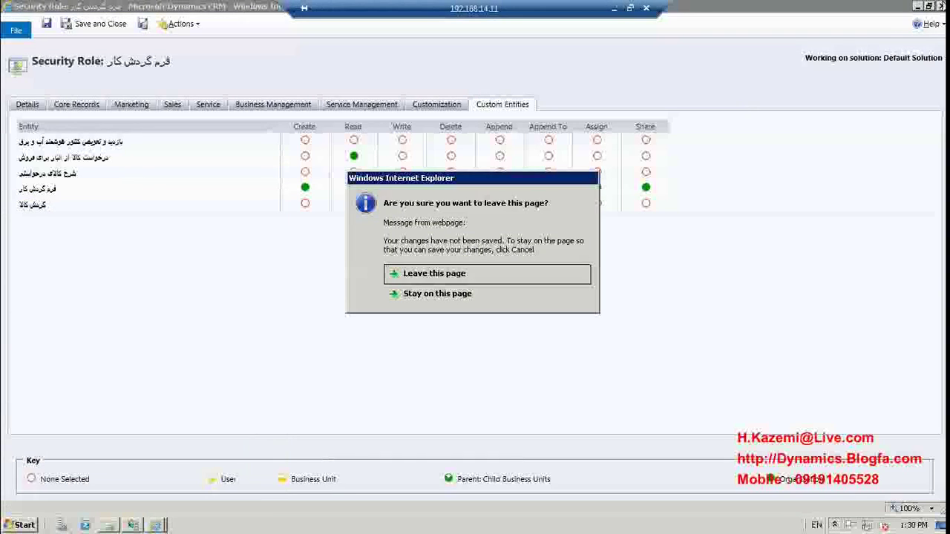
{"action": "left_click", "coordinate": [410, 274]}
- Open the RSA business unit from the administration area and examine its child business units and users
{"action": "left_click", "coordinate": [83, 200]}
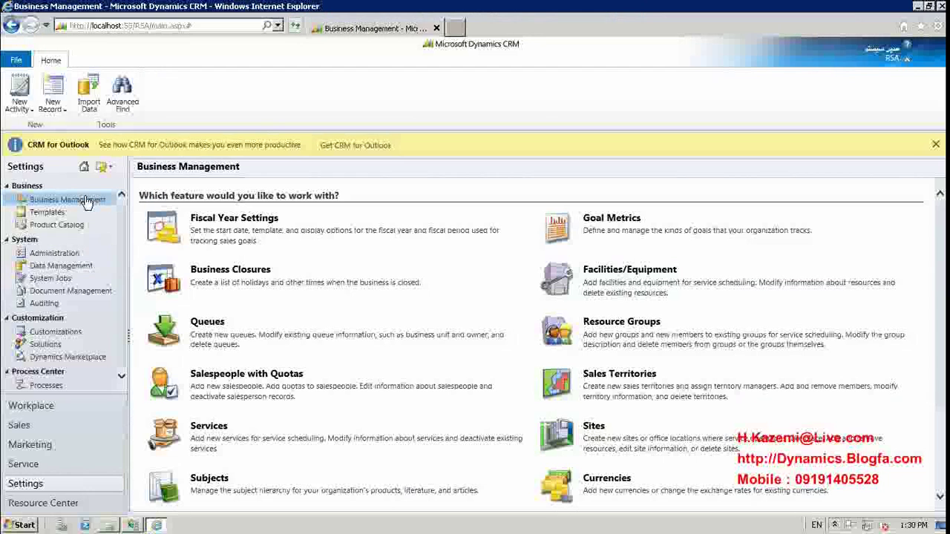
{"action": "left_click", "coordinate": [55, 253]}
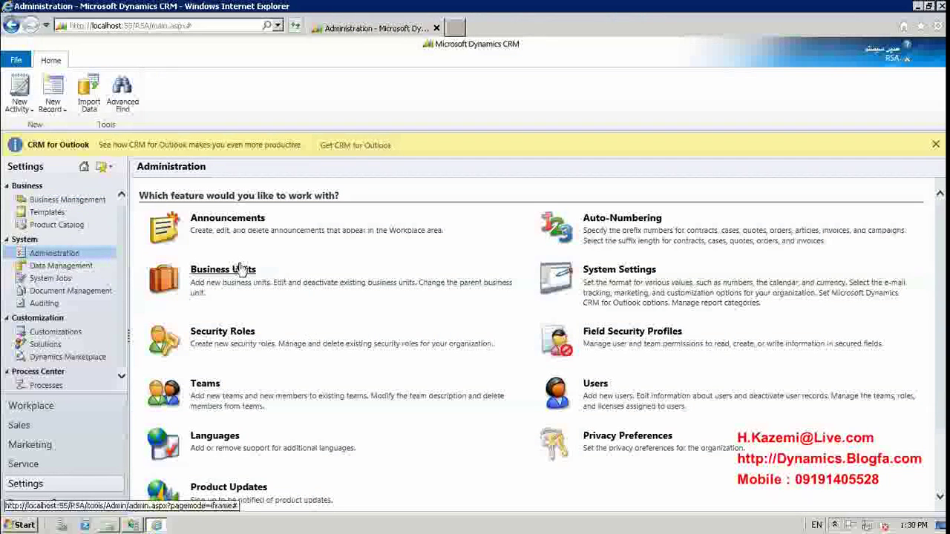
{"action": "left_click", "coordinate": [241, 268]}
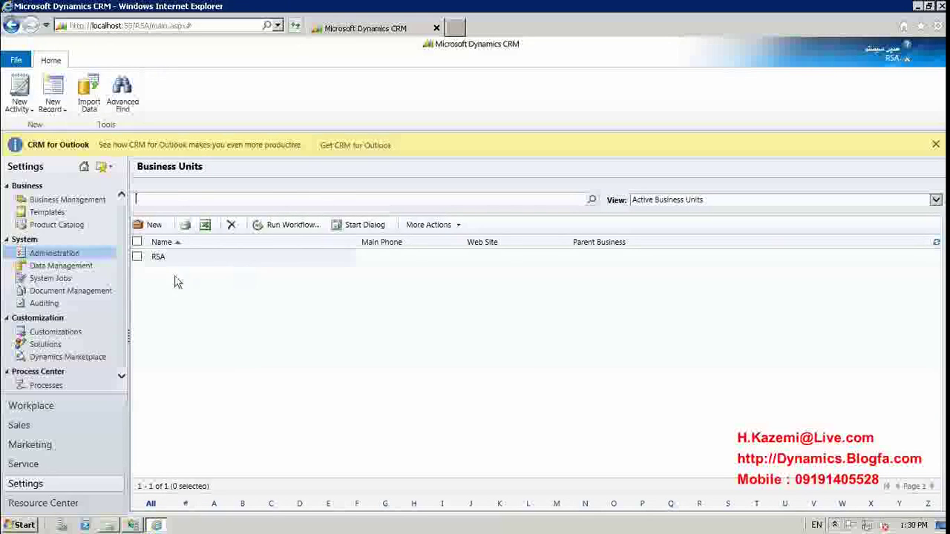
{"action": "left_click", "coordinate": [170, 258]}
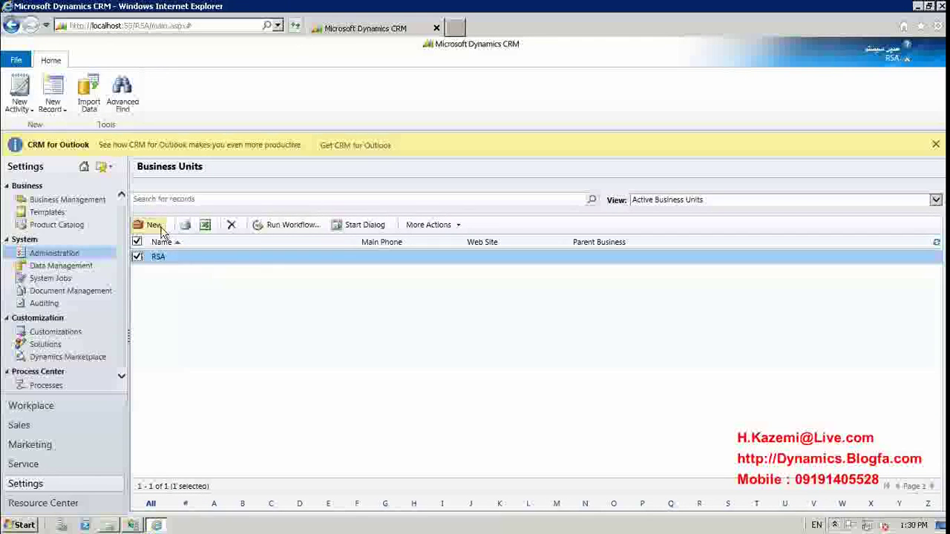
{"action": "double_click", "coordinate": [186, 265]}
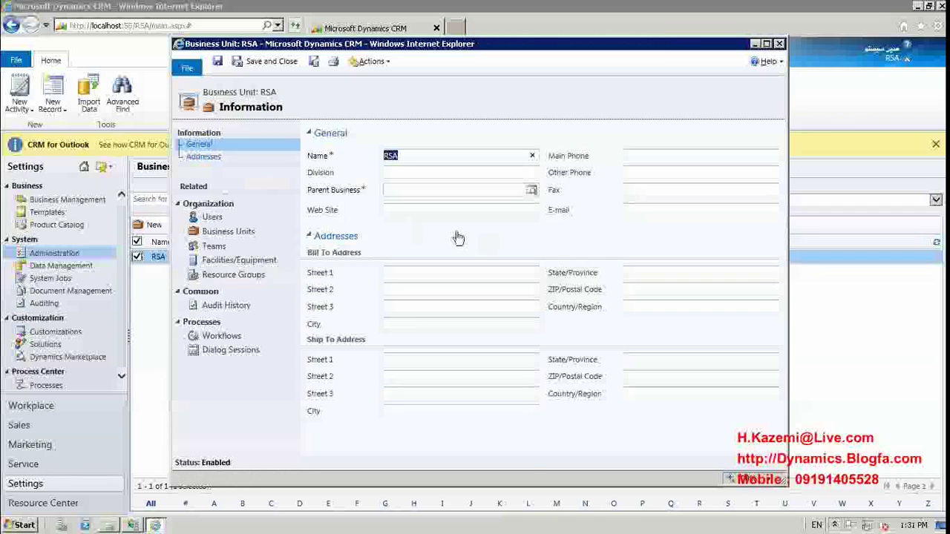
{"action": "left_click", "coordinate": [261, 218]}
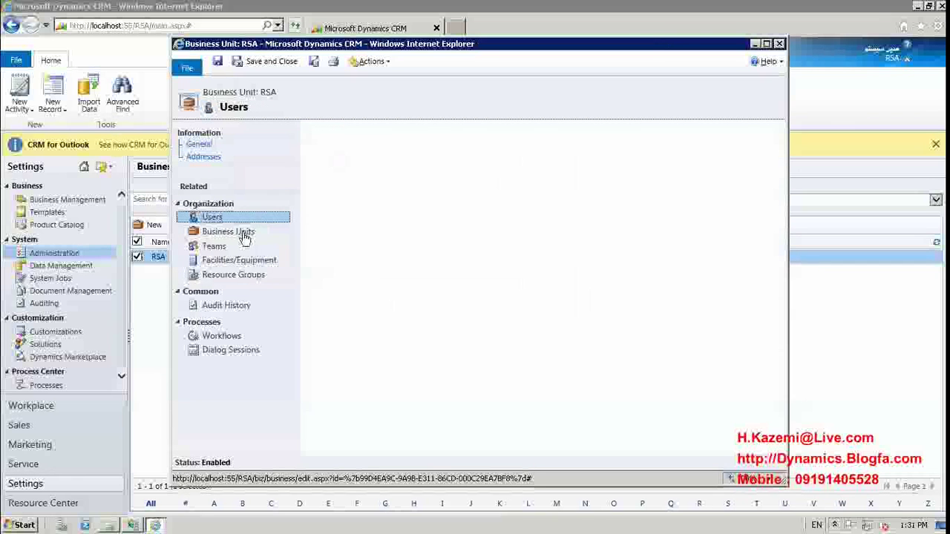
{"action": "left_click", "coordinate": [243, 233]}
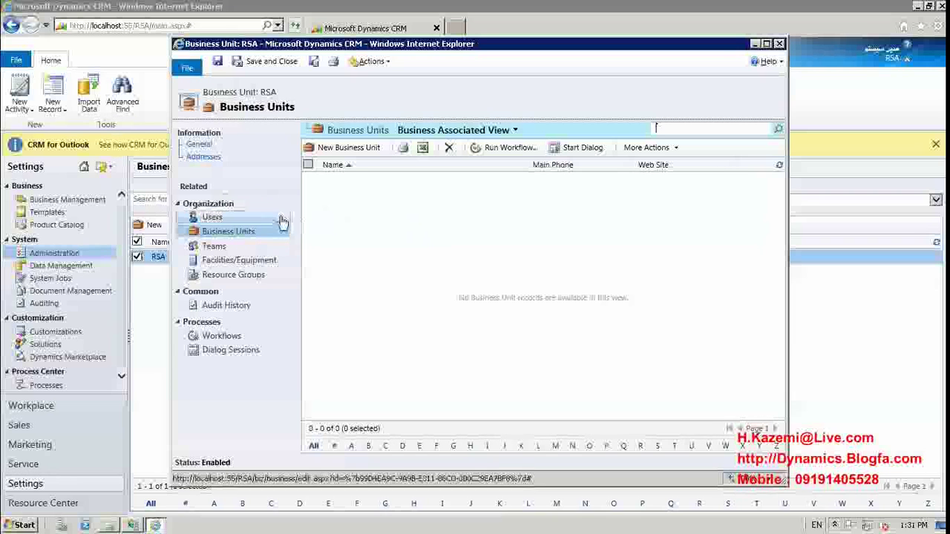
{"action": "left_click", "coordinate": [274, 221]}
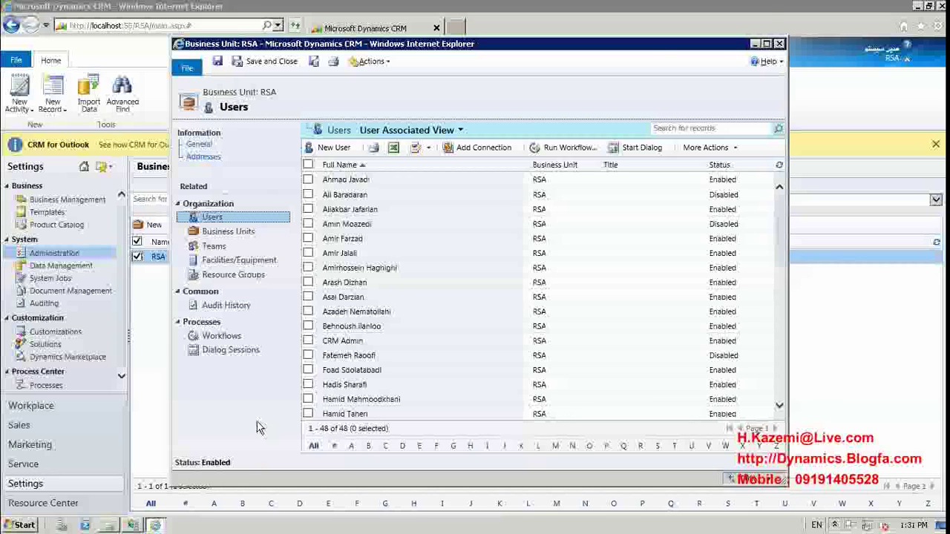
{"action": "left_click", "coordinate": [779, 44]}
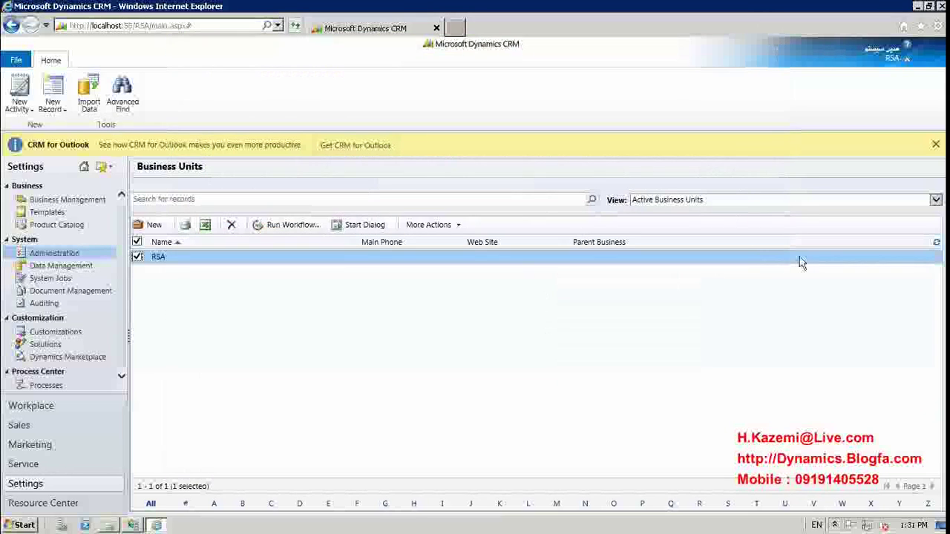
{"action": "left_click", "coordinate": [834, 525]}
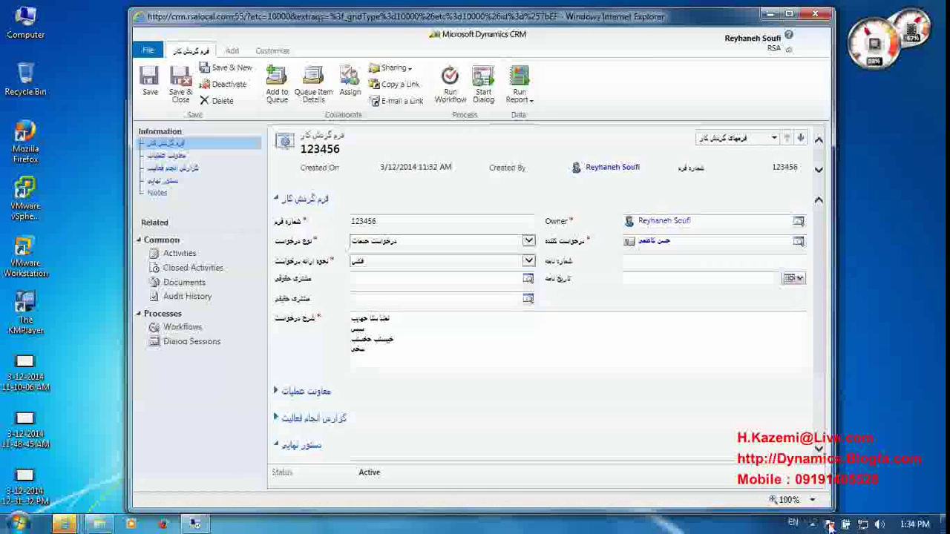
{"action": "left_click", "coordinate": [829, 525]}
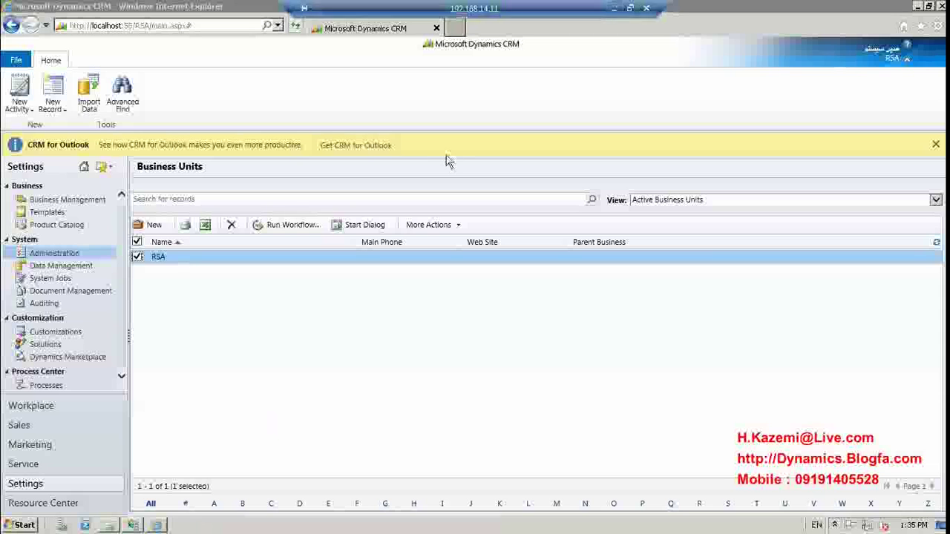
- Reopen the فرم گردش کار security role and display its custom entity privileges
{"action": "left_click", "coordinate": [77, 255]}
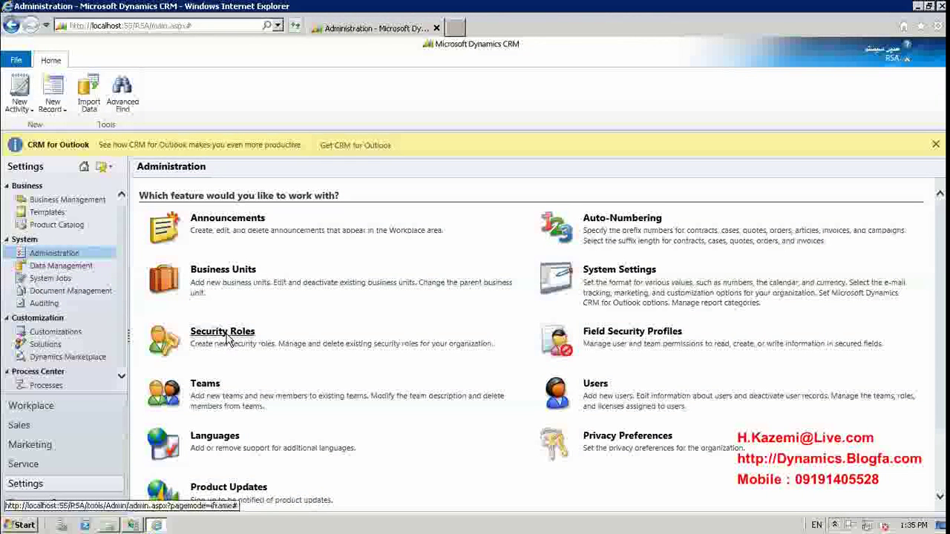
{"action": "left_click", "coordinate": [222, 332]}
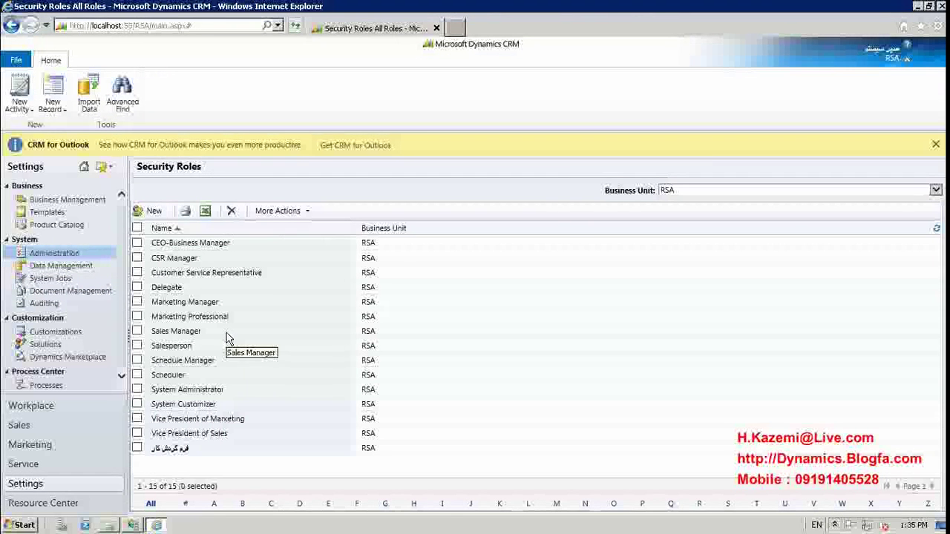
{"action": "double_click", "coordinate": [202, 449]}
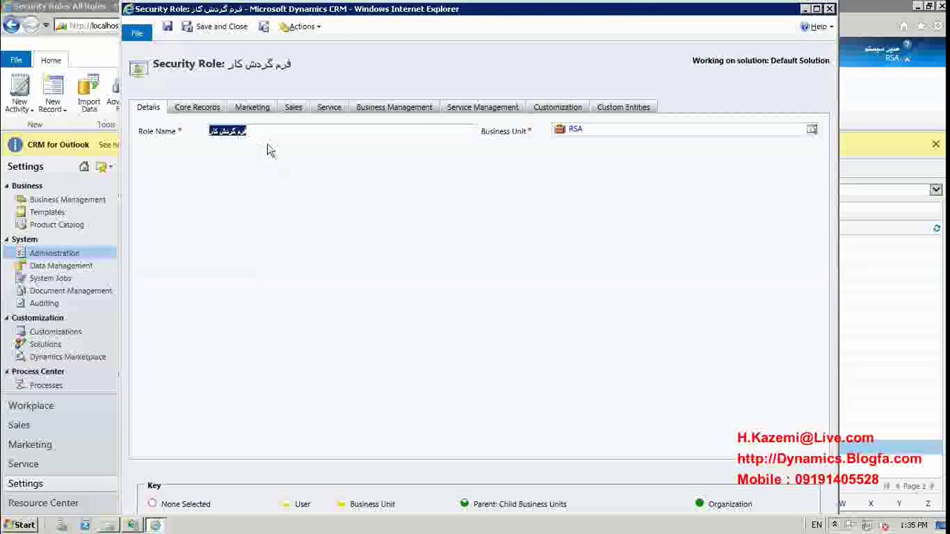
{"action": "left_click", "coordinate": [624, 109]}
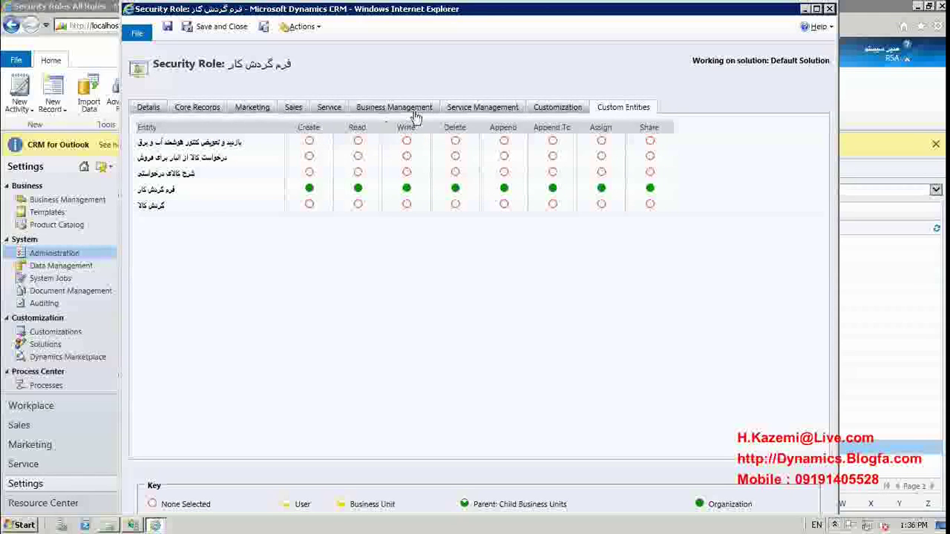
- For the گردش کالا entity, set Create, Read, Append, Append To, Assign and Share to Organization level and Write to User level
{"action": "left_click", "coordinate": [312, 202]}
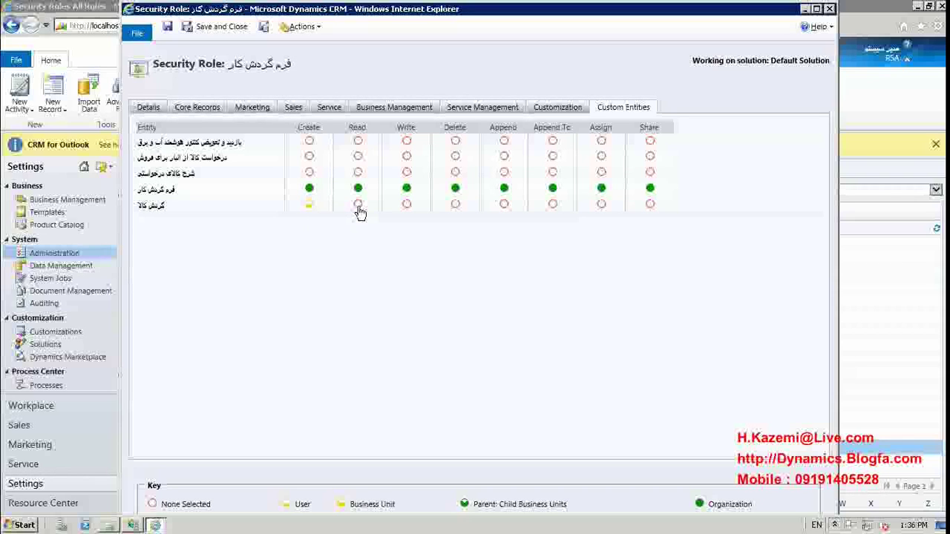
{"action": "left_click", "coordinate": [316, 214]}
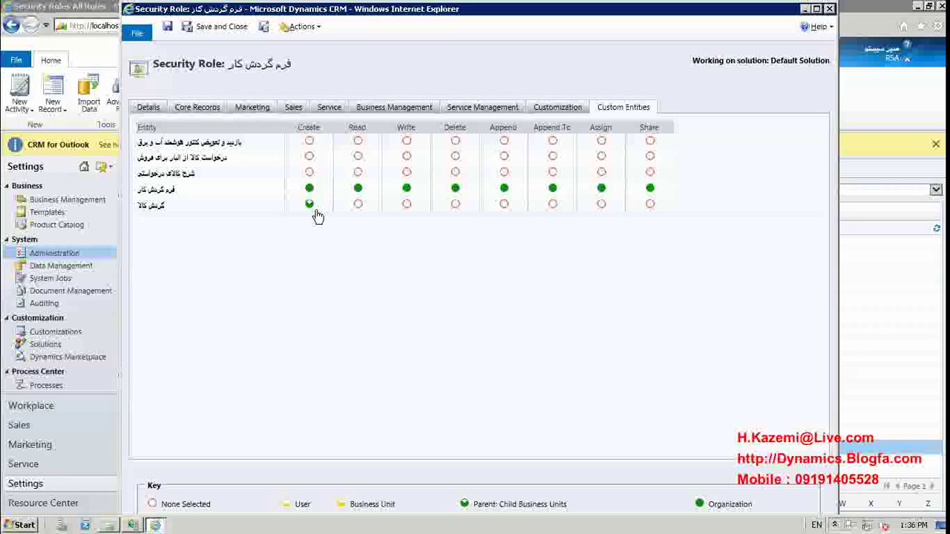
{"action": "left_click", "coordinate": [358, 206]}
{"action": "left_click", "coordinate": [414, 210]}
{"action": "left_click", "coordinate": [562, 206]}
{"action": "left_click", "coordinate": [599, 207]}
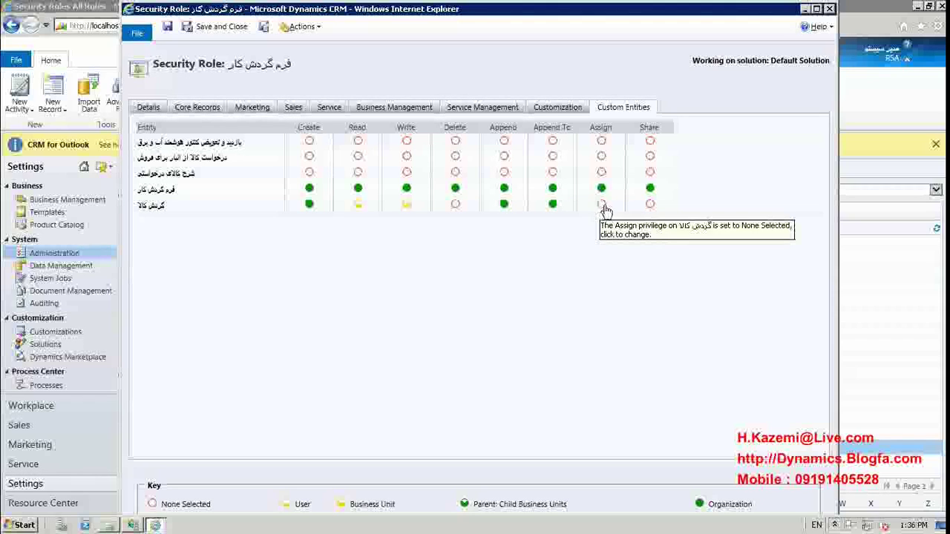
{"action": "left_click", "coordinate": [652, 205]}
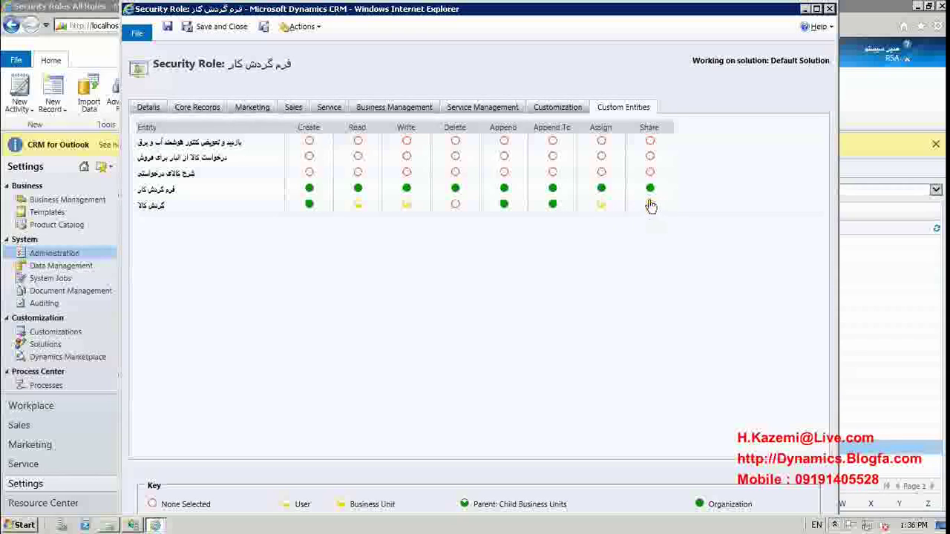
{"action": "left_click", "coordinate": [653, 206]}
{"action": "left_click", "coordinate": [602, 207]}
{"action": "left_click", "coordinate": [365, 209]}
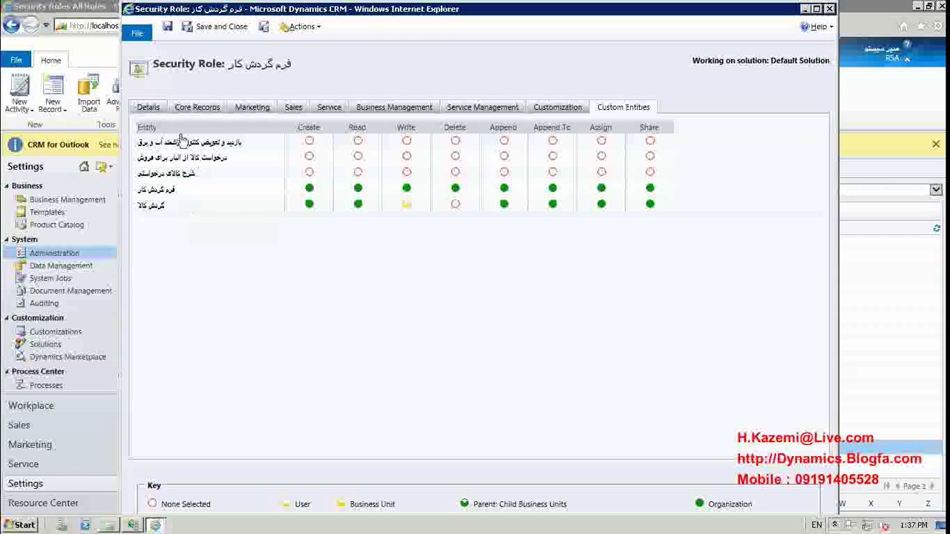
- Examine the role's Core Records and miscellaneous privileges, and try toggling the View Audit History privilege
{"action": "left_click", "coordinate": [195, 108]}
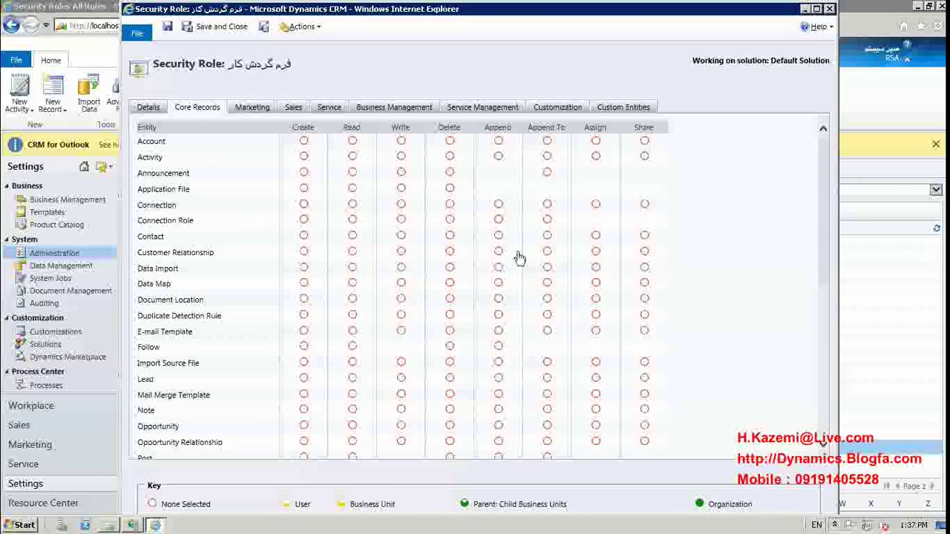
{"action": "scroll", "coordinate": [517, 259], "scroll_direction": "down", "scroll_amount": 5}
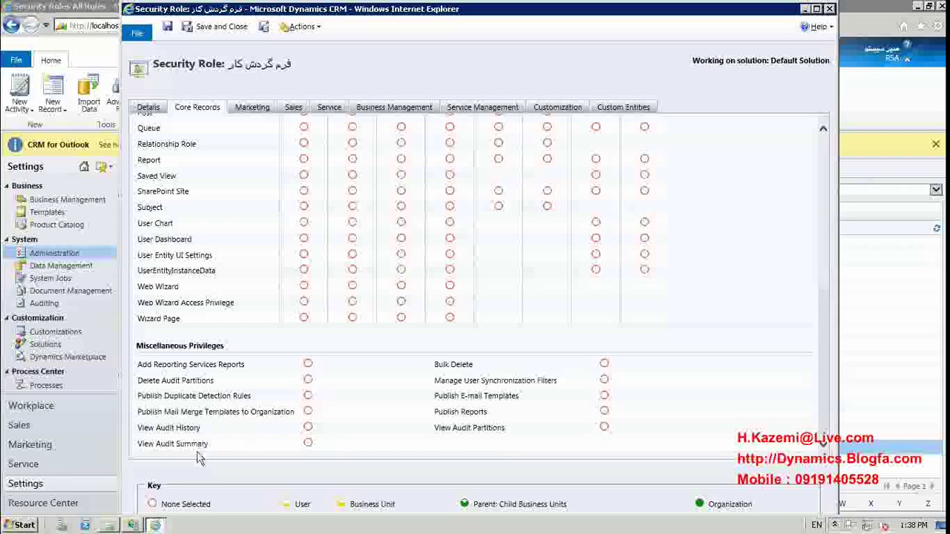
{"action": "left_click", "coordinate": [309, 428]}
{"action": "left_click", "coordinate": [310, 430]}
{"action": "left_click", "coordinate": [309, 428]}
{"action": "left_click", "coordinate": [316, 430]}
{"action": "scroll", "coordinate": [431, 257], "scroll_direction": "up", "scroll_amount": 5}
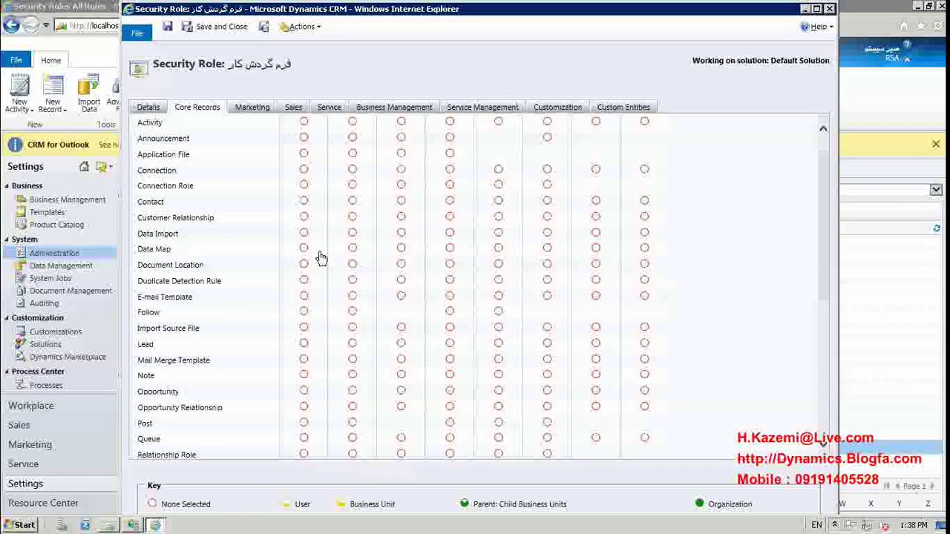
- Return to the custom entity privileges of the فرم گردش کار role, and save and close the role
{"action": "left_click", "coordinate": [623, 107]}
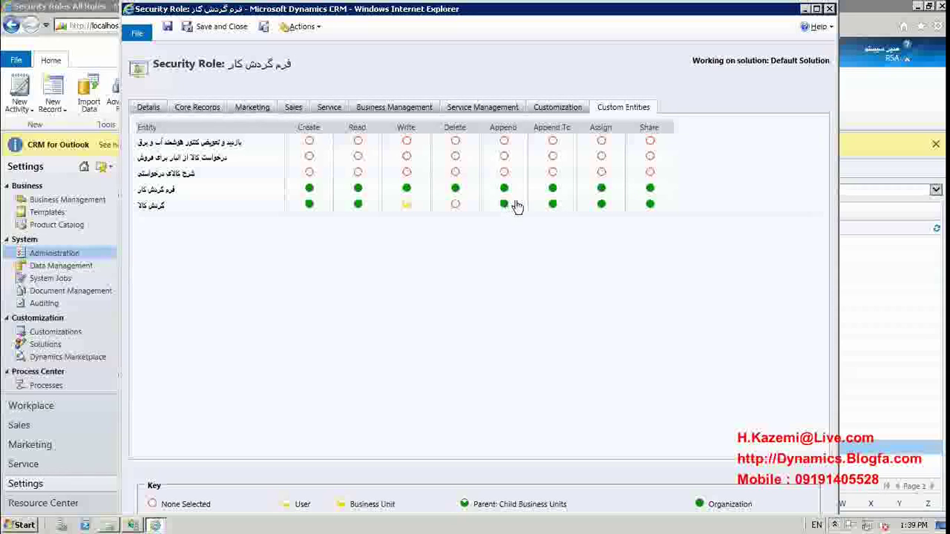
{"action": "left_click", "coordinate": [555, 209]}
{"action": "left_click", "coordinate": [211, 28]}
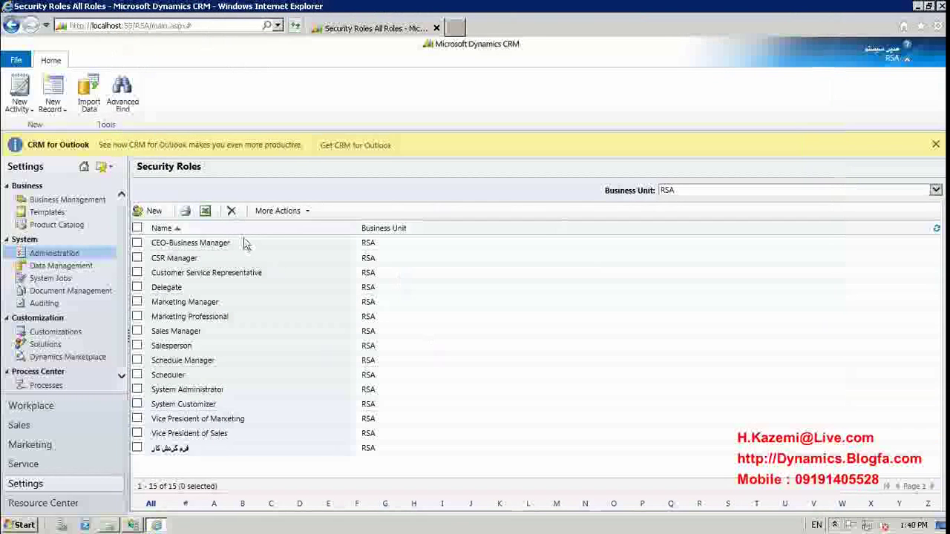
- Open a blank security role form, view its Customization privileges, and close it without saving
{"action": "left_click", "coordinate": [153, 212]}
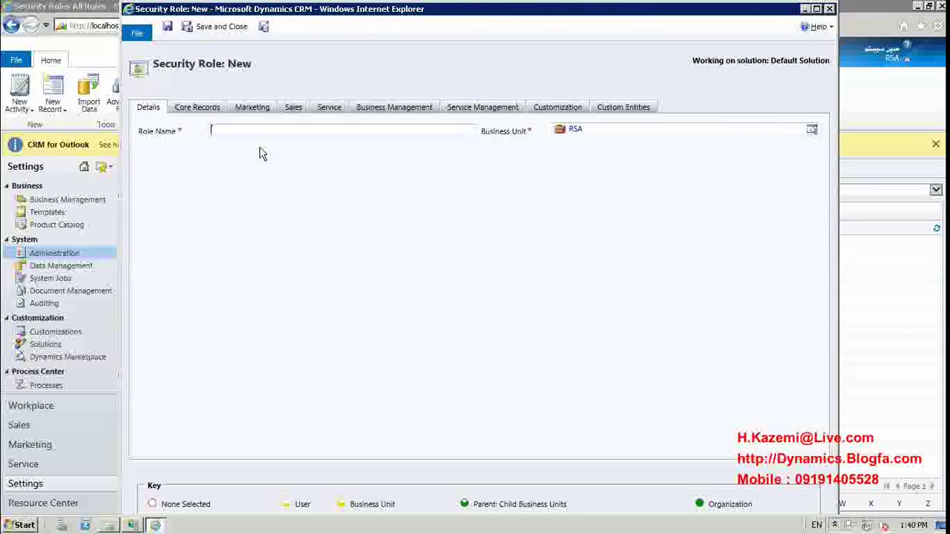
{"action": "left_click", "coordinate": [549, 107]}
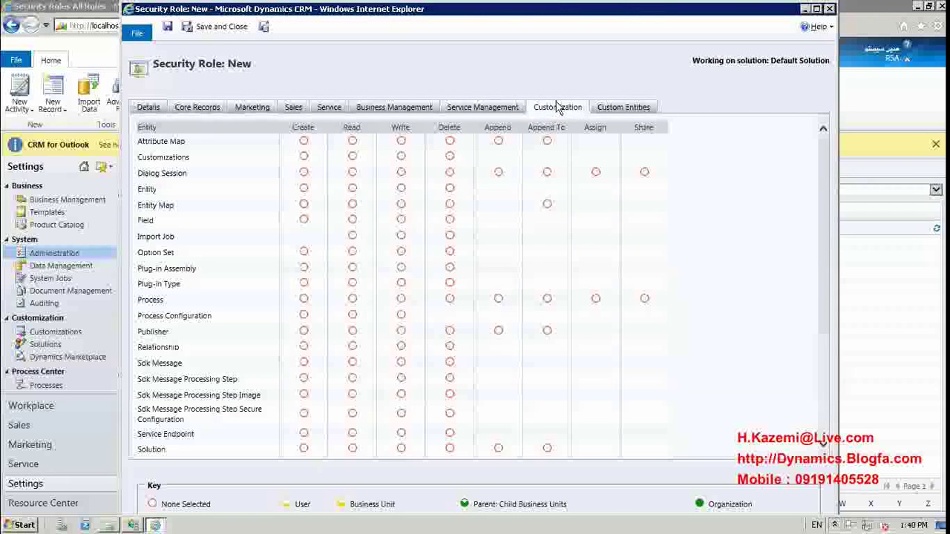
{"action": "left_click", "coordinate": [830, 9]}
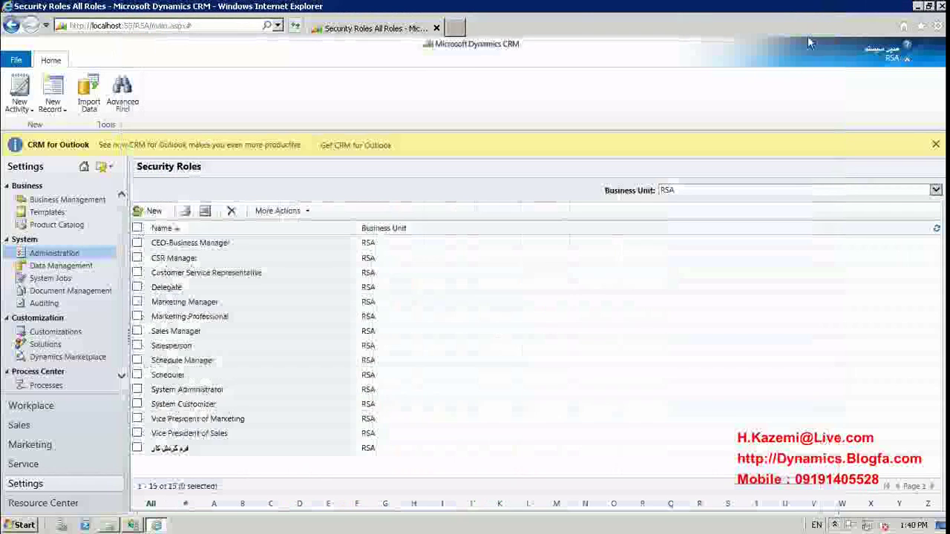
- Open the Enabled Users list from the administration area and select the first listed user
{"action": "left_click", "coordinate": [240, 448]}
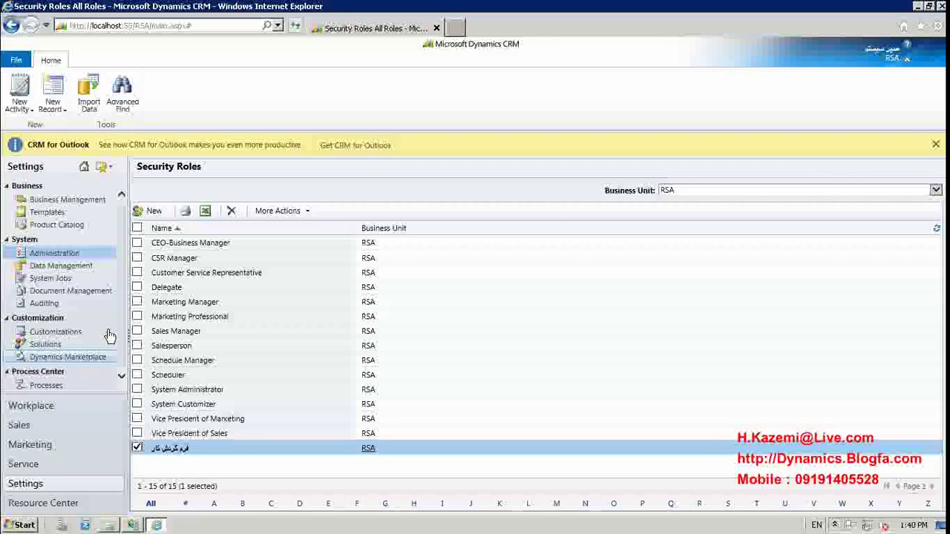
{"action": "left_click", "coordinate": [58, 254]}
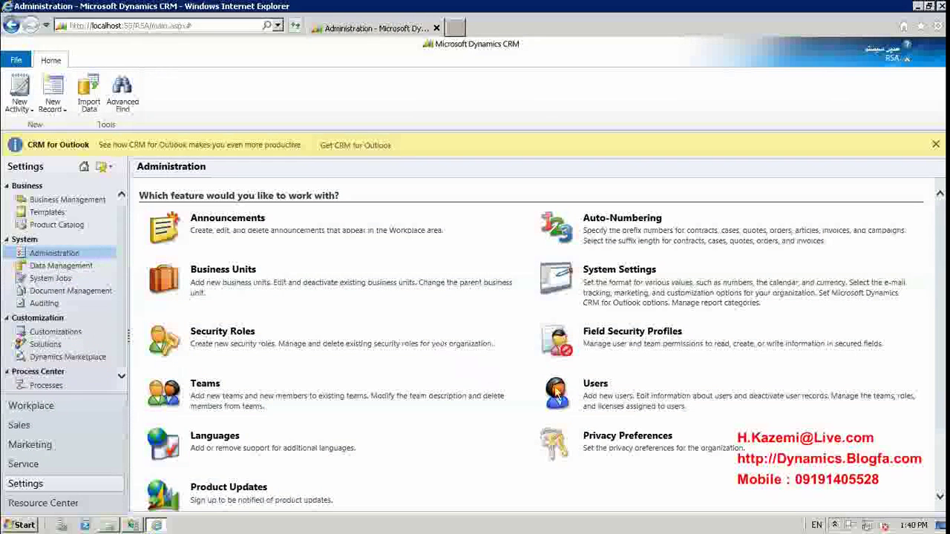
{"action": "left_click", "coordinate": [596, 387]}
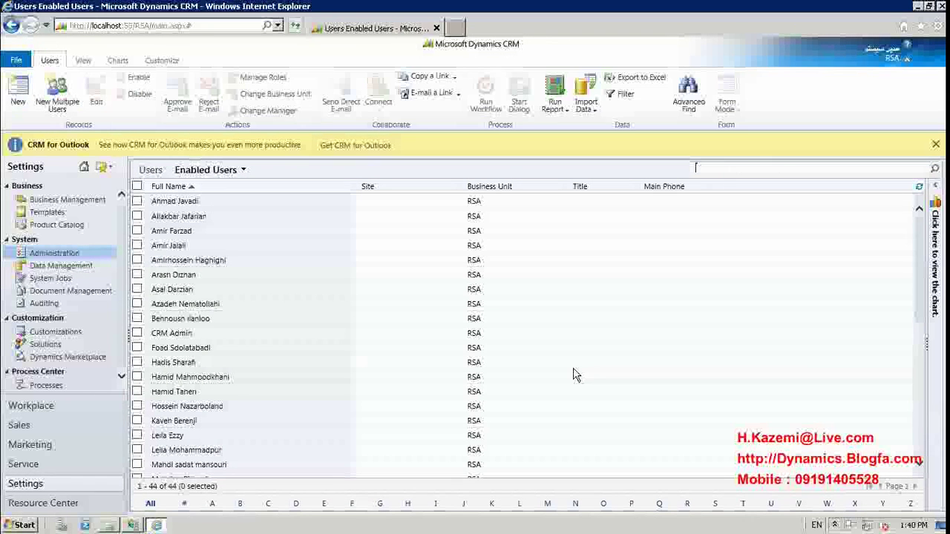
{"action": "scroll", "coordinate": [361, 344], "scroll_direction": "down", "scroll_amount": 5}
{"action": "left_click", "coordinate": [277, 383]}
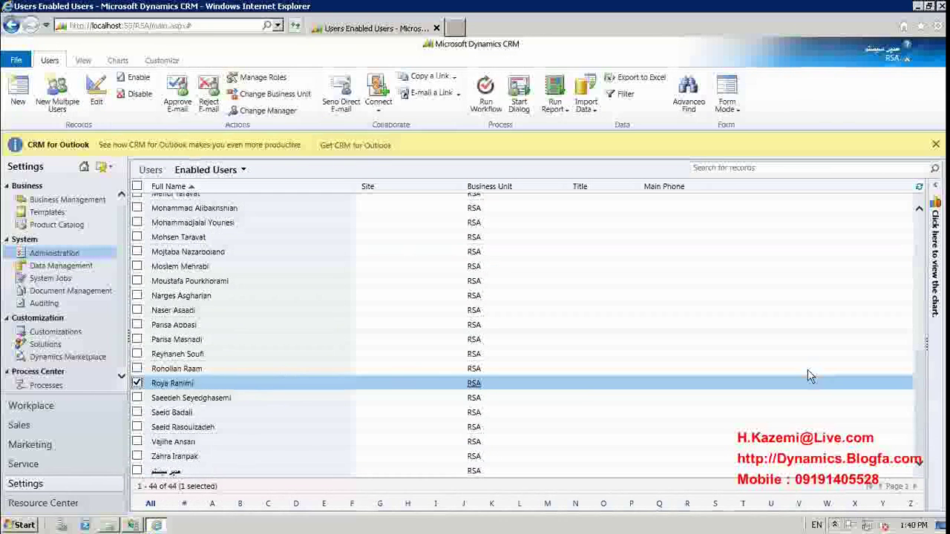
{"action": "left_click", "coordinate": [915, 399]}
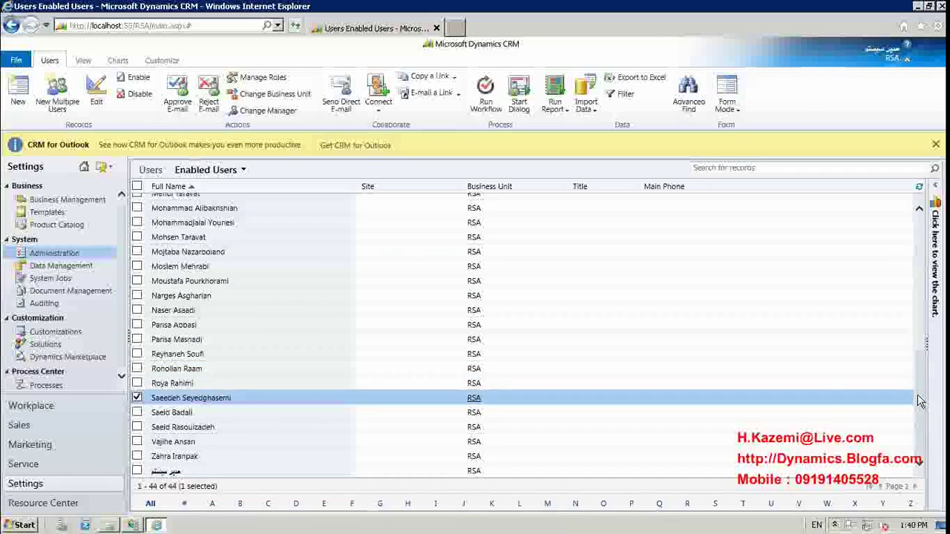
{"action": "scroll", "coordinate": [593, 334], "scroll_direction": "up", "scroll_amount": 8}
{"action": "left_click", "coordinate": [261, 202]}
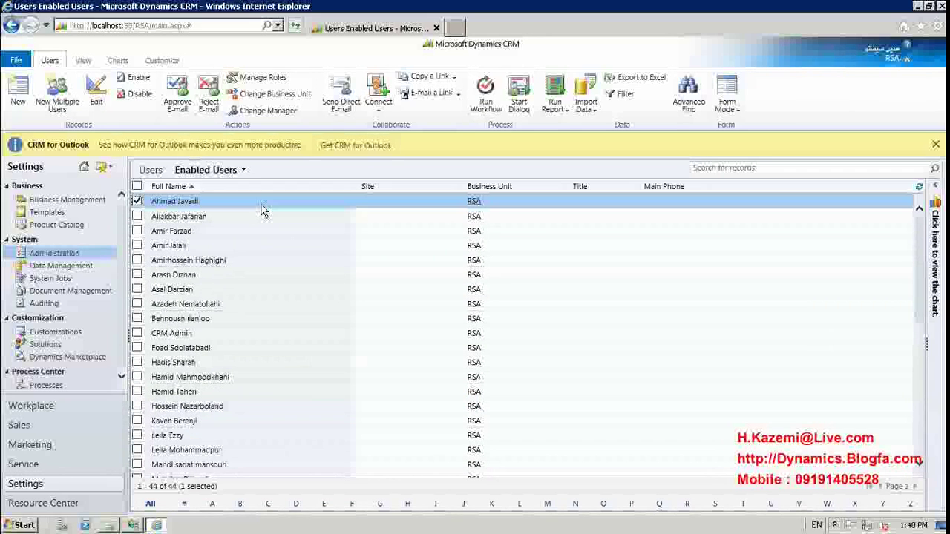
- Try adding the فرم گردش کار, Vice President of Marketing and System Administrator roles to the selected user, and discard the assignment
{"action": "left_click", "coordinate": [295, 112]}
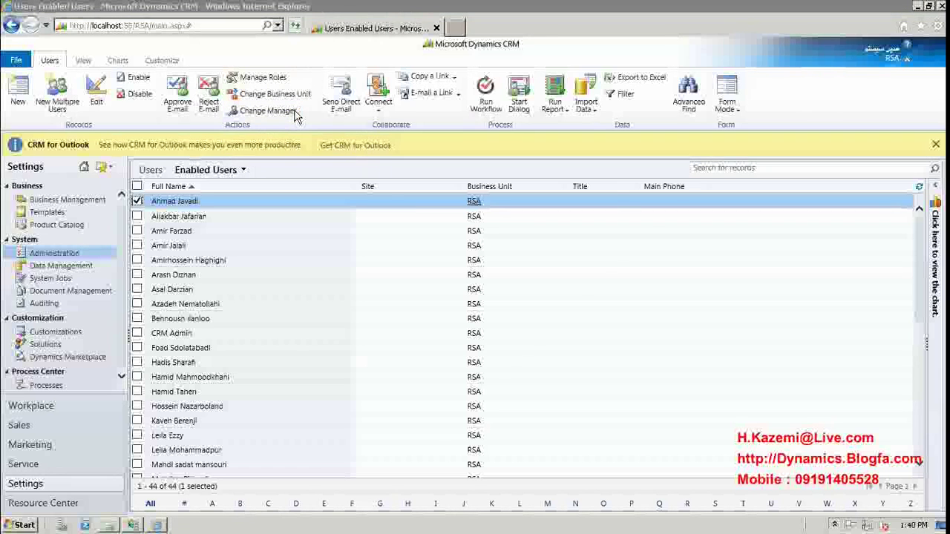
{"action": "left_click", "coordinate": [609, 188]}
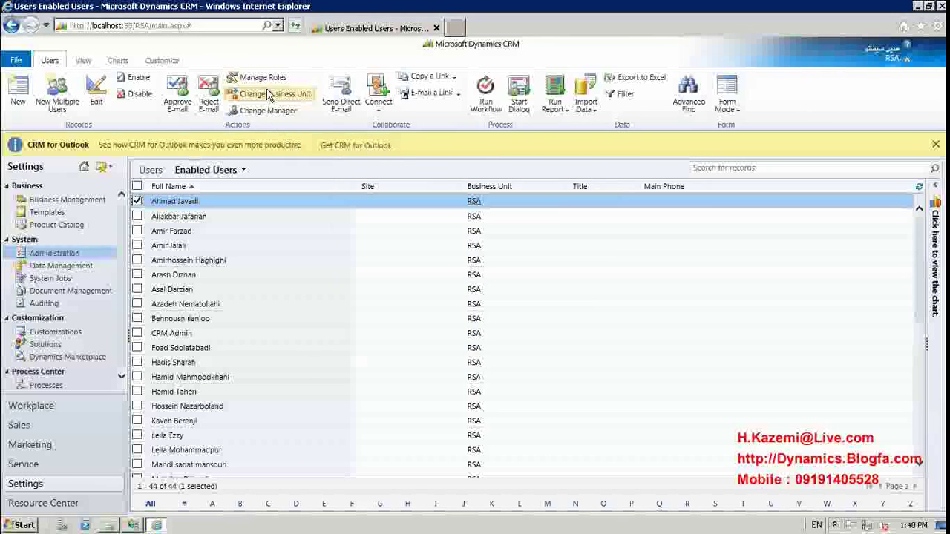
{"action": "left_click", "coordinate": [268, 79]}
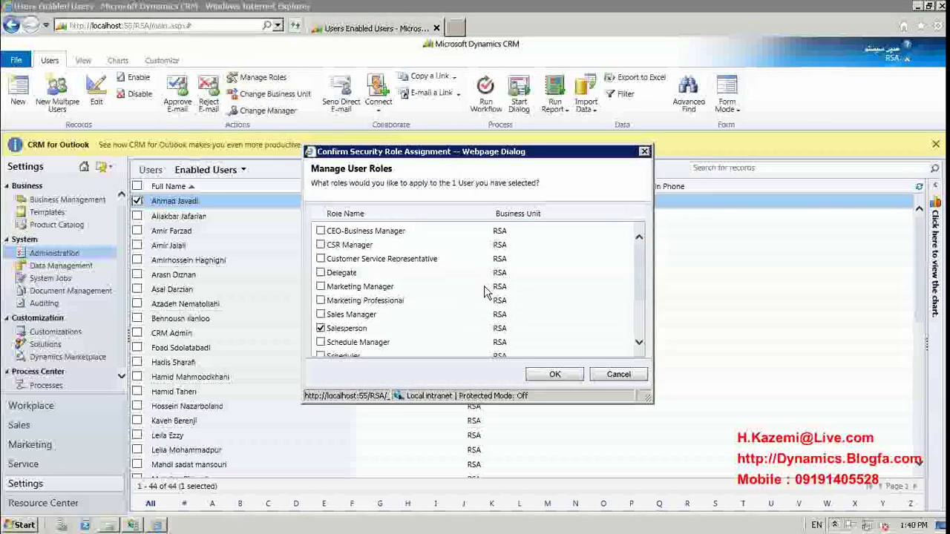
{"action": "scroll", "coordinate": [467, 322], "scroll_direction": "down", "scroll_amount": 3}
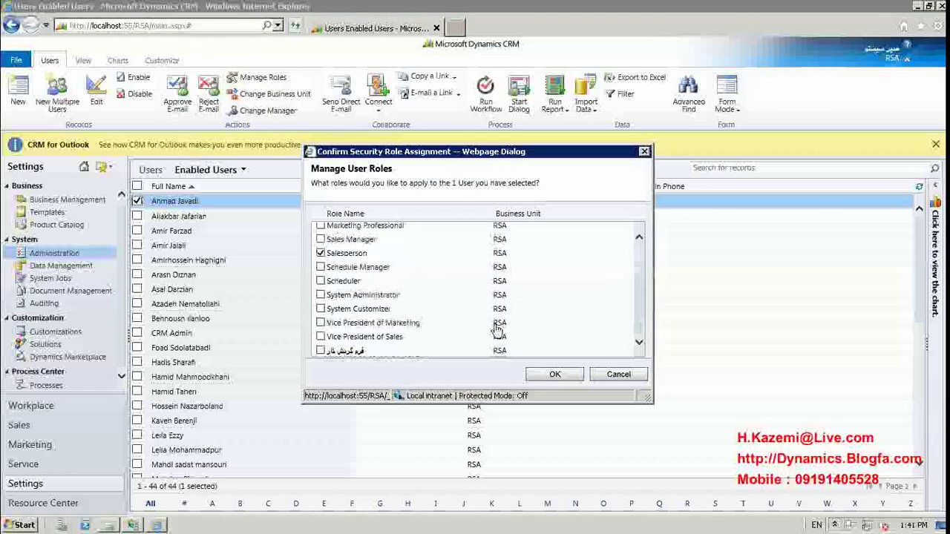
{"action": "left_click", "coordinate": [345, 351]}
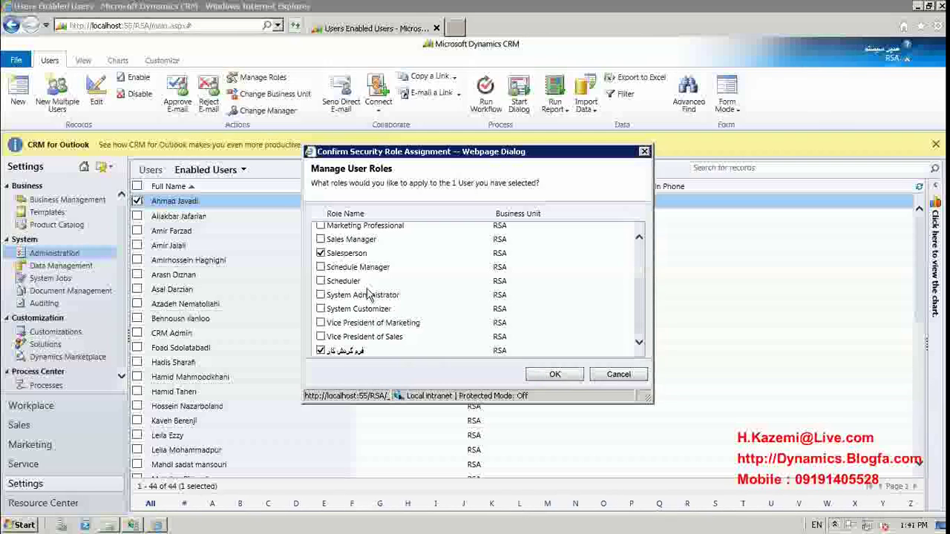
{"action": "left_click", "coordinate": [361, 323]}
{"action": "left_click", "coordinate": [392, 296]}
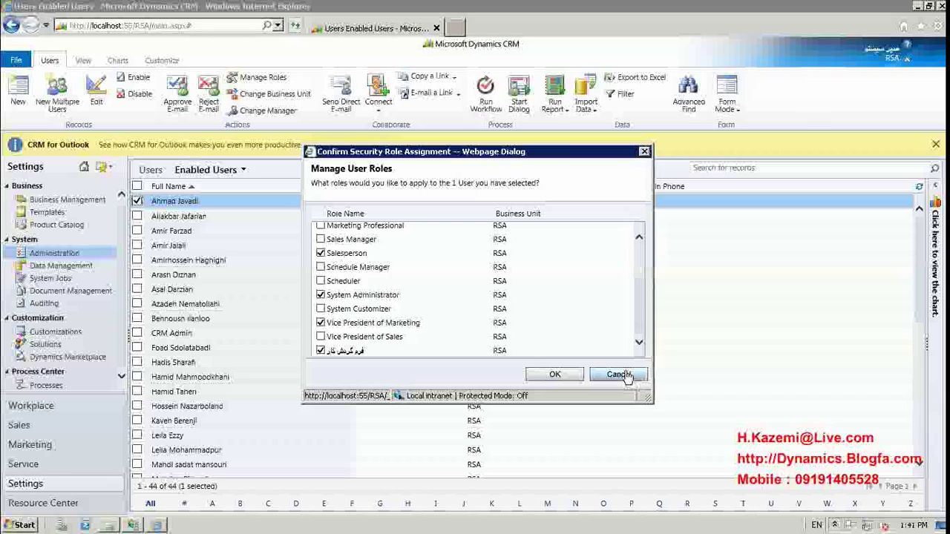
{"action": "left_click", "coordinate": [644, 151]}
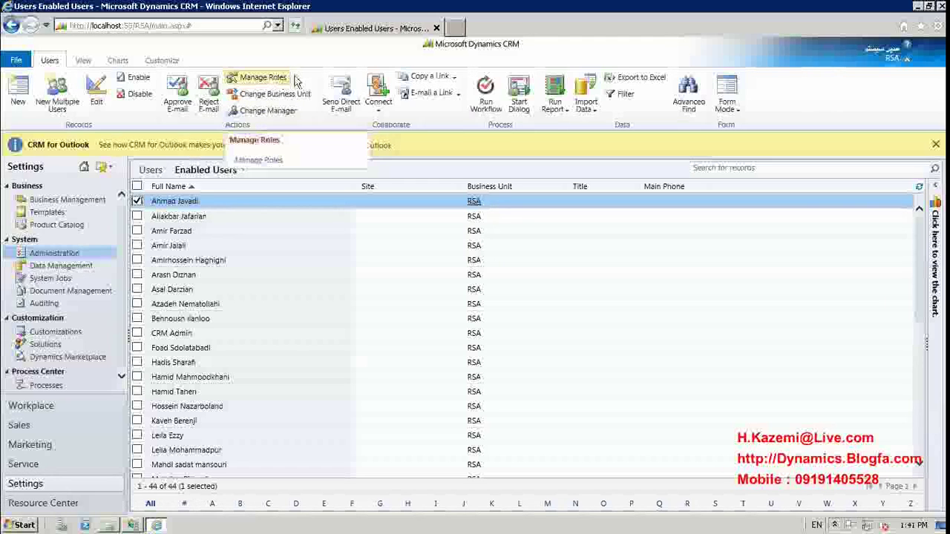
- Open the RSA team from the administration area's local business teams and examine its member list
{"action": "left_click", "coordinate": [39, 258]}
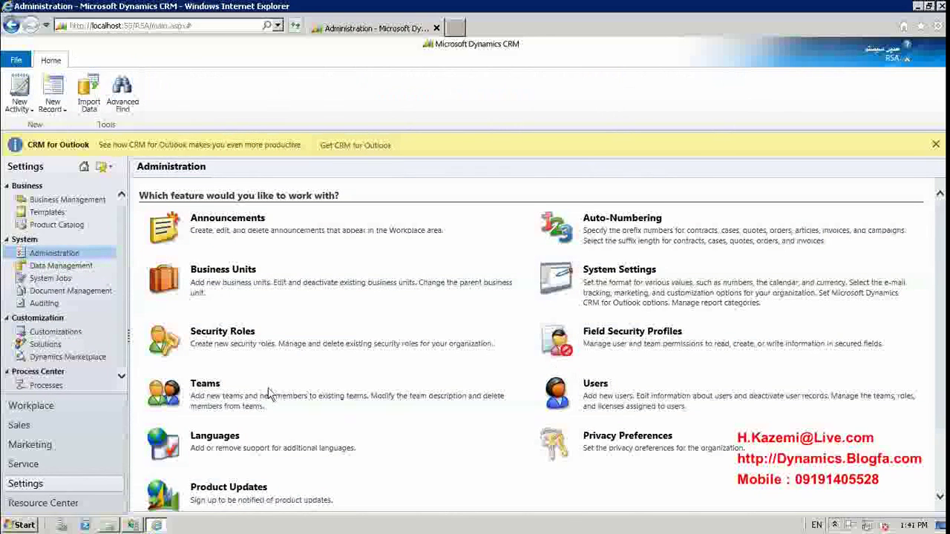
{"action": "left_click", "coordinate": [223, 388]}
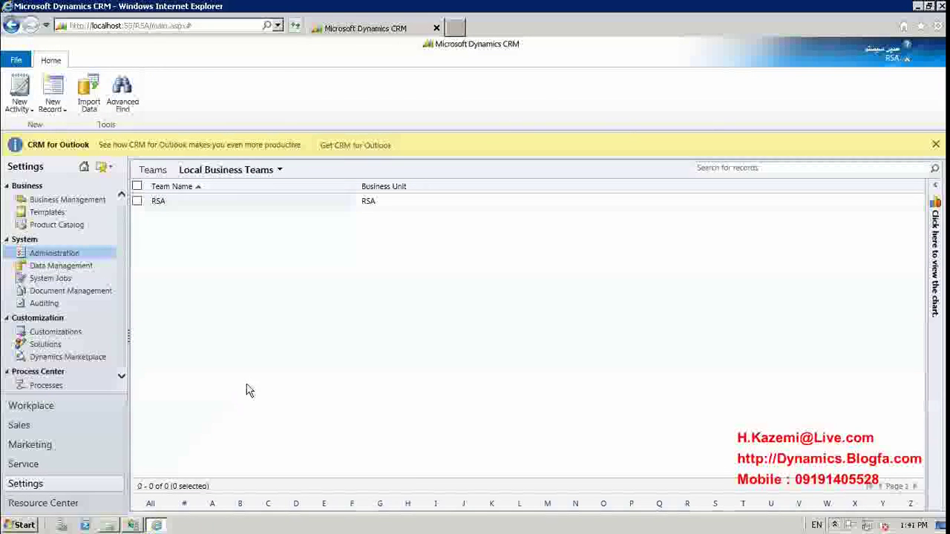
{"action": "double_click", "coordinate": [184, 208]}
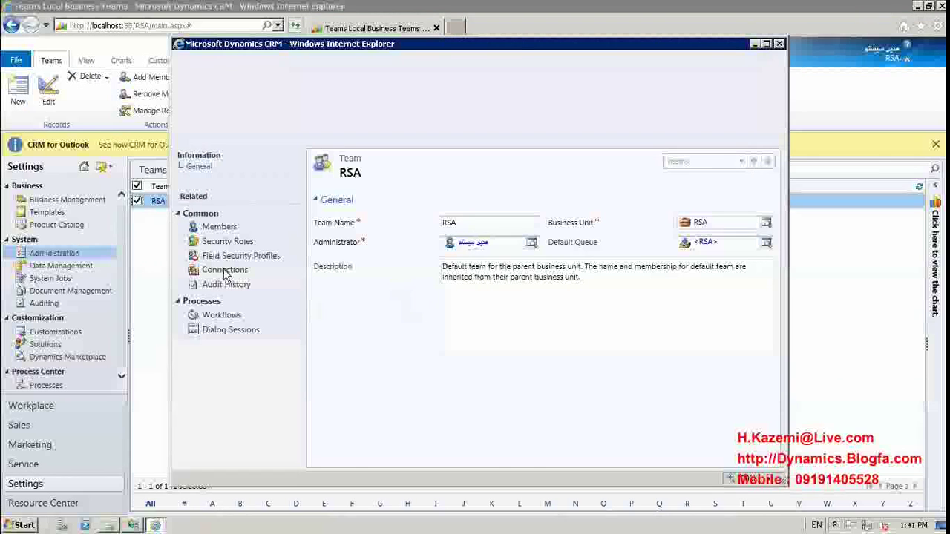
{"action": "left_click", "coordinate": [219, 228]}
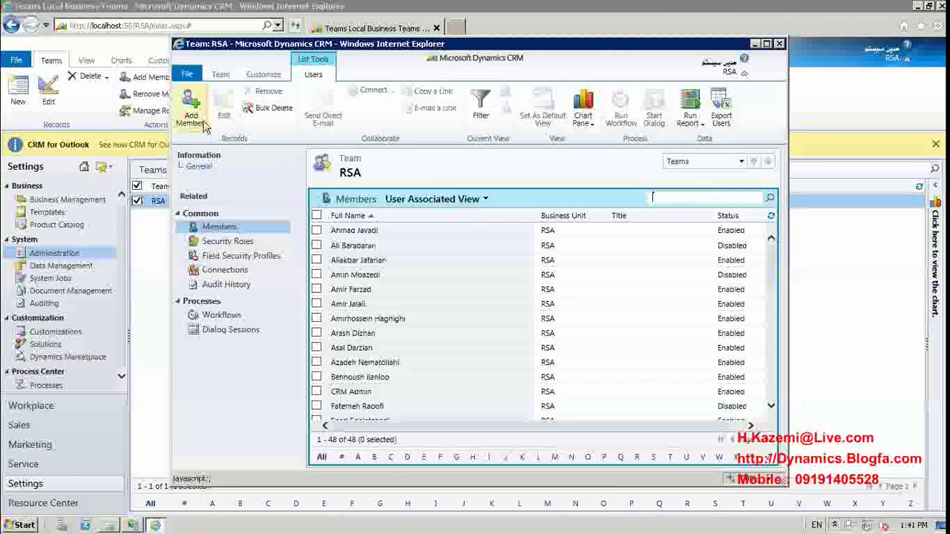
{"action": "left_click", "coordinate": [405, 231]}
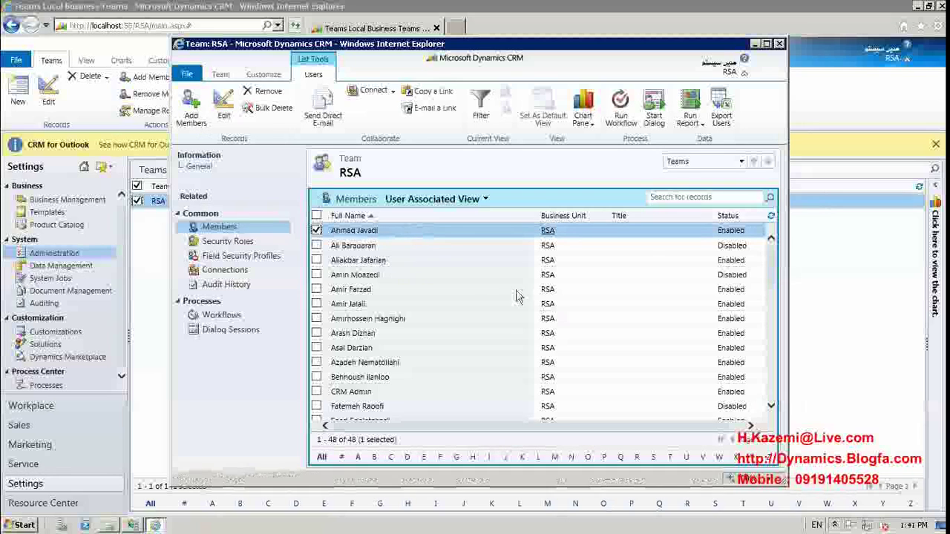
{"action": "scroll", "coordinate": [397, 269], "scroll_direction": "down", "scroll_amount": 5}
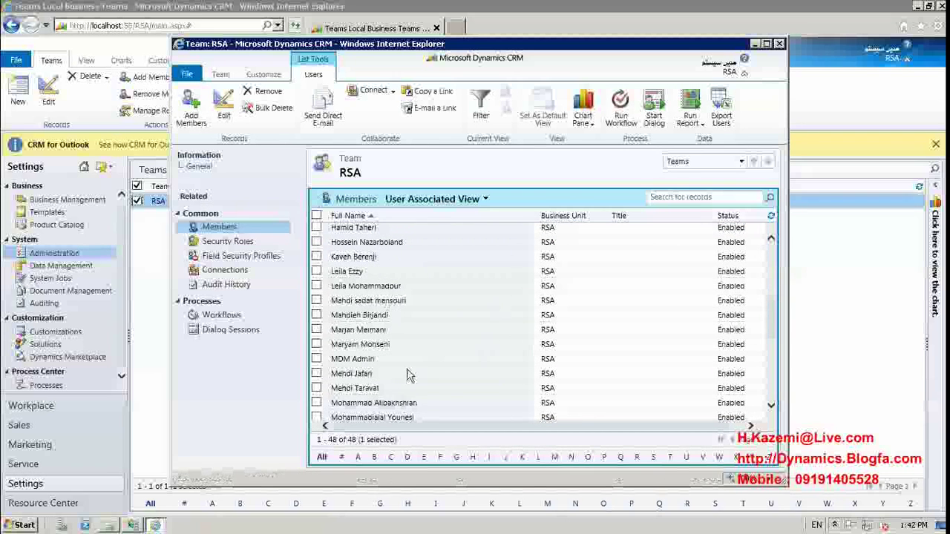
- Assign the System Administrator security role to the RSA team
{"action": "left_click", "coordinate": [243, 243]}
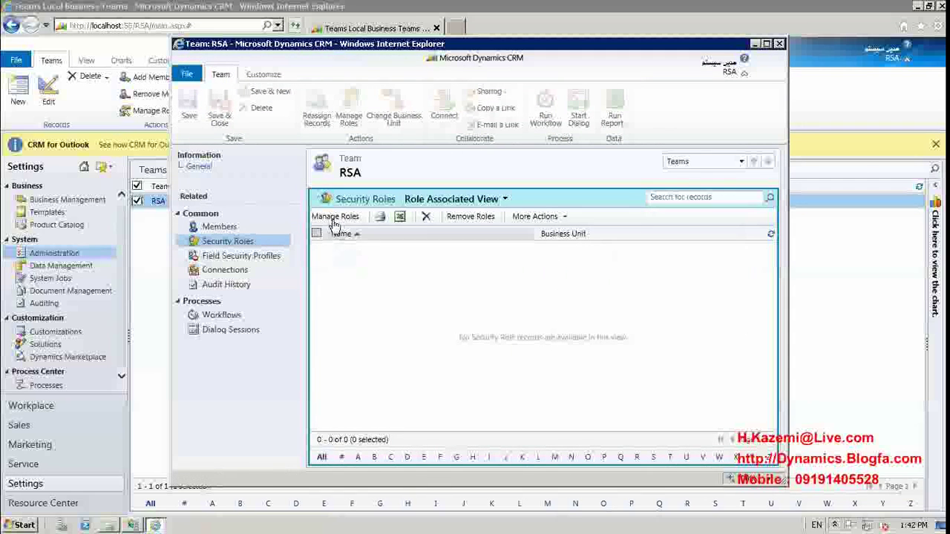
{"action": "left_click", "coordinate": [334, 216]}
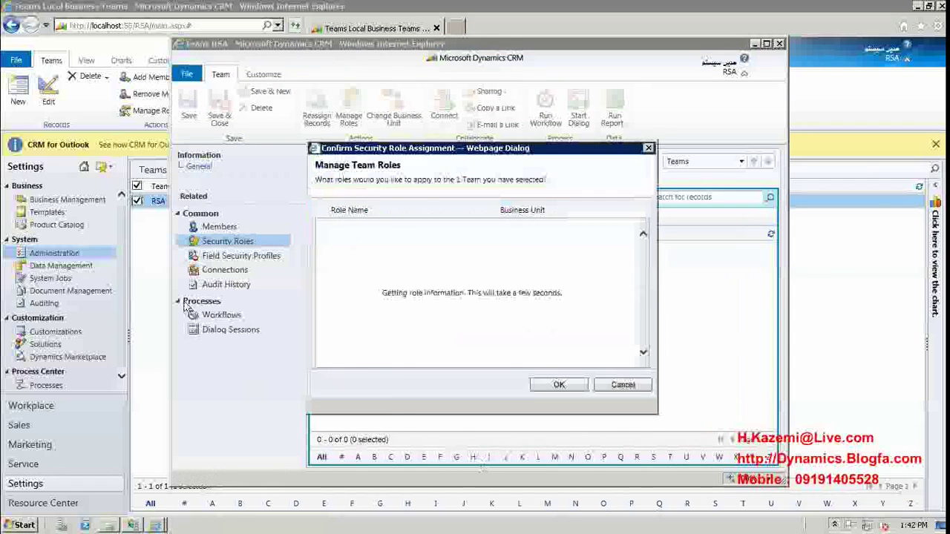
{"action": "left_click_drag", "start_coordinate": [645, 263], "coordinate": [646, 325]}
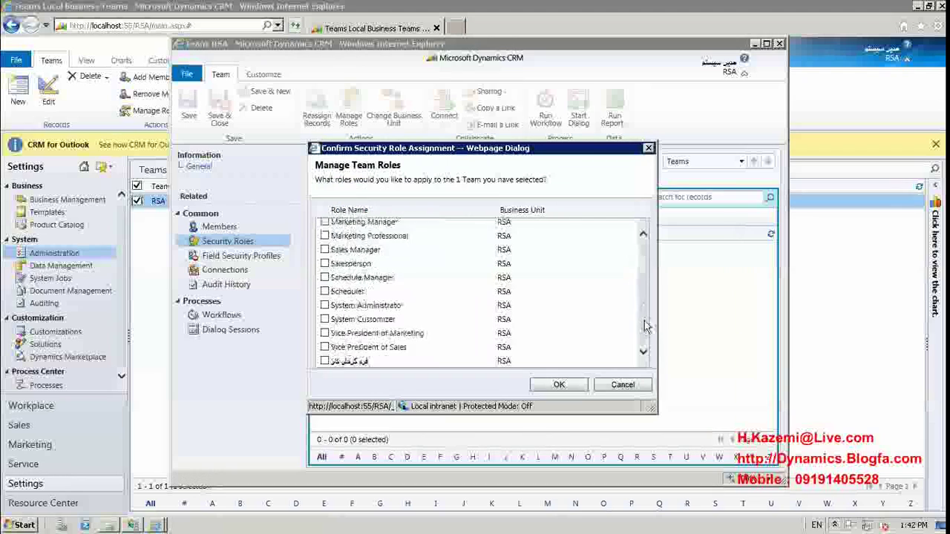
{"action": "left_click", "coordinate": [367, 305]}
{"action": "left_click", "coordinate": [555, 386]}
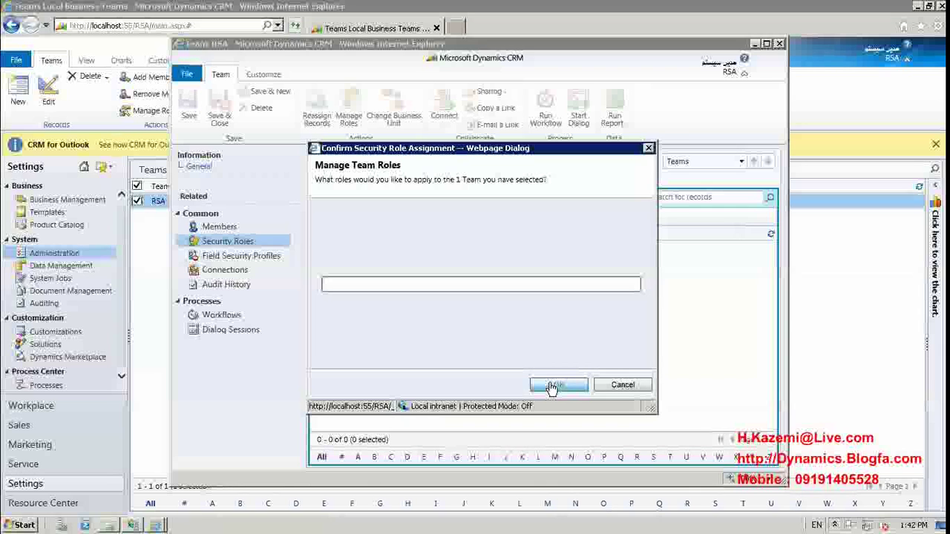
- Open the third listed member's record from the RSA team and review which security roles are assigned to that user
{"action": "left_click", "coordinate": [253, 230]}
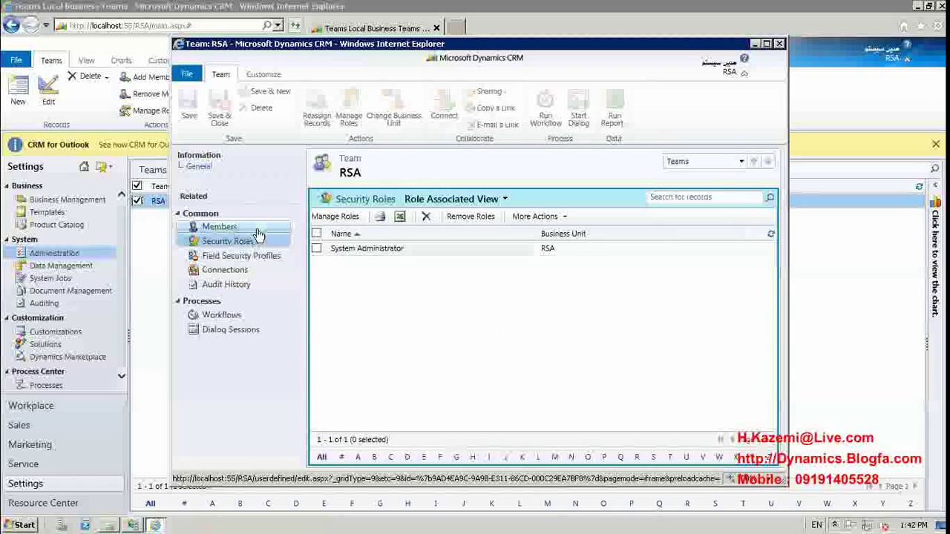
{"action": "left_click", "coordinate": [358, 261]}
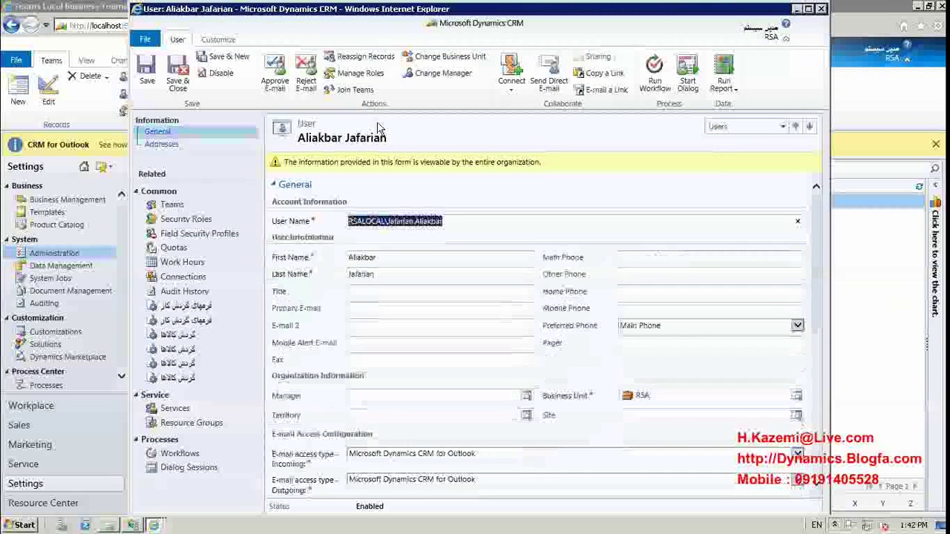
{"action": "left_click", "coordinate": [355, 74]}
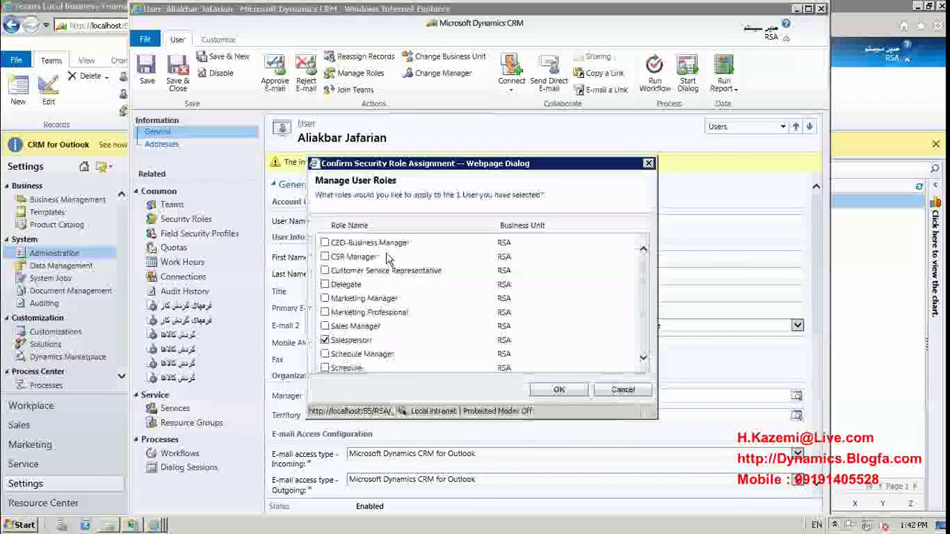
{"action": "scroll", "coordinate": [416, 329], "scroll_direction": "down", "scroll_amount": 1}
{"action": "scroll", "coordinate": [415, 329], "scroll_direction": "down", "scroll_amount": 1}
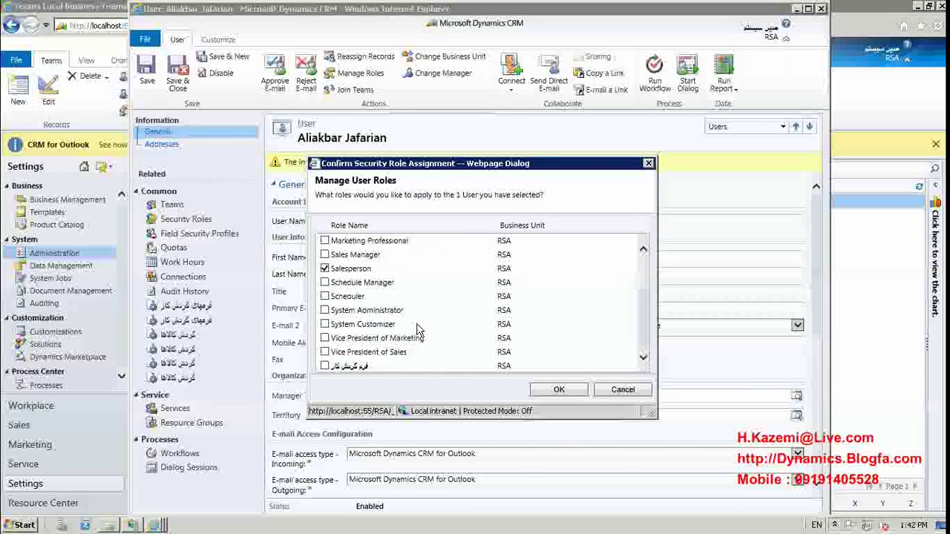
{"action": "left_click", "coordinate": [623, 389]}
{"action": "left_click", "coordinate": [821, 9]}
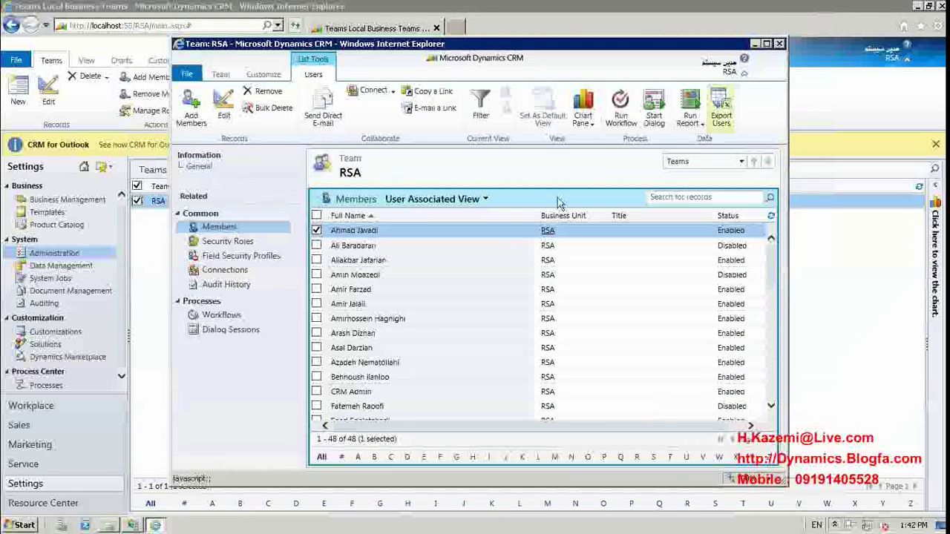
- Remove the System Administrator role from the RSA team's security roles and close the team record
{"action": "left_click", "coordinate": [222, 241]}
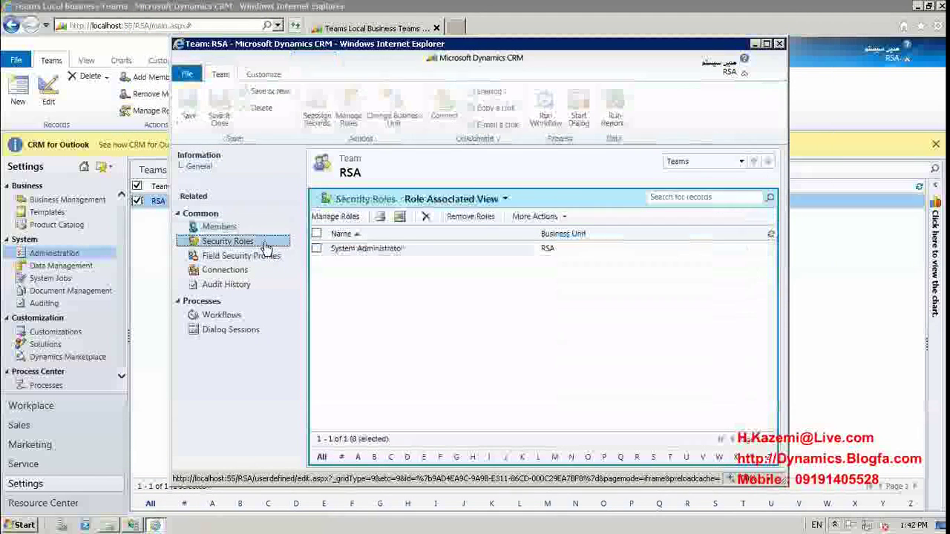
{"action": "left_click", "coordinate": [436, 253]}
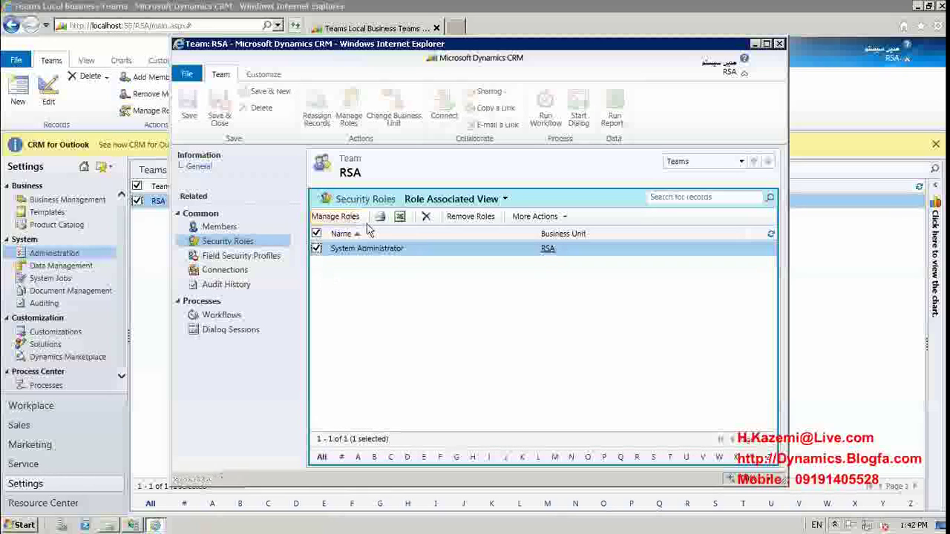
{"action": "left_click", "coordinate": [326, 216]}
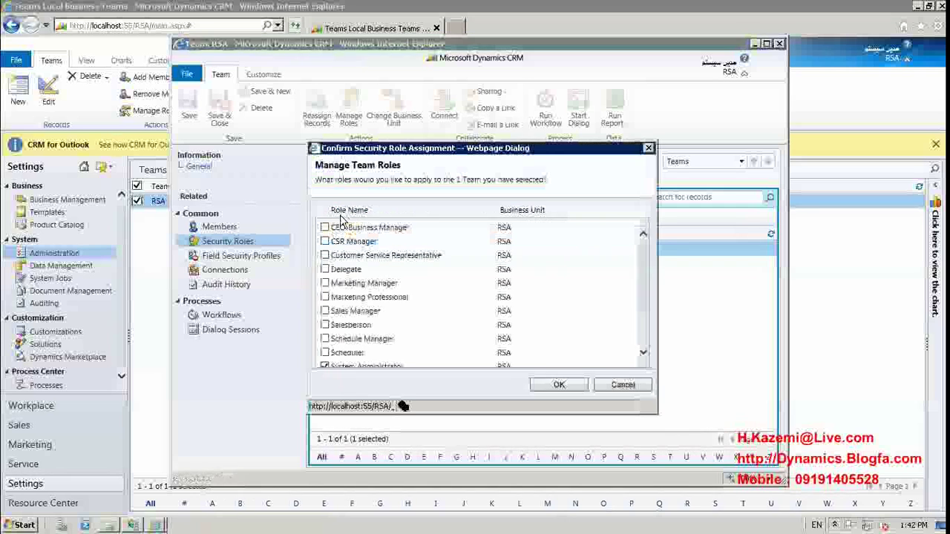
{"action": "left_click", "coordinate": [326, 366]}
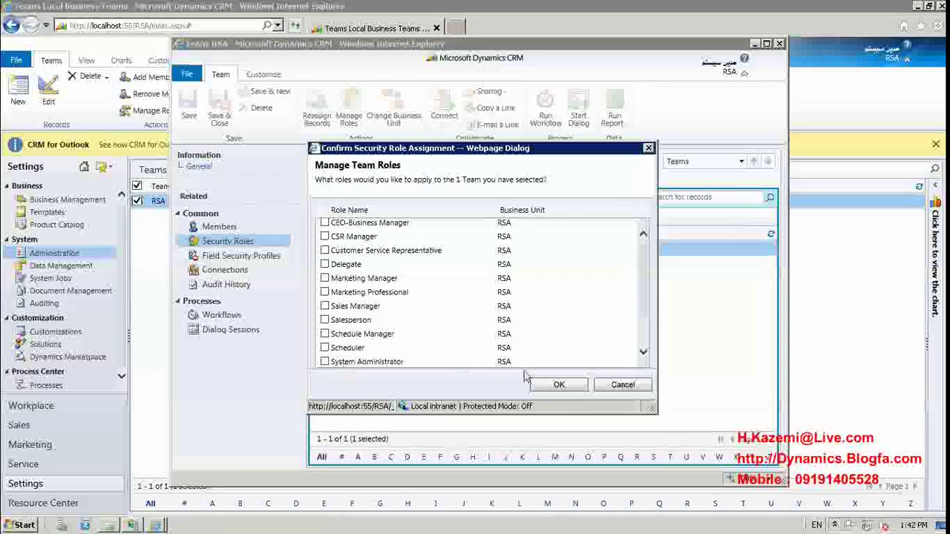
{"action": "left_click", "coordinate": [553, 384]}
{"action": "left_click", "coordinate": [512, 310]}
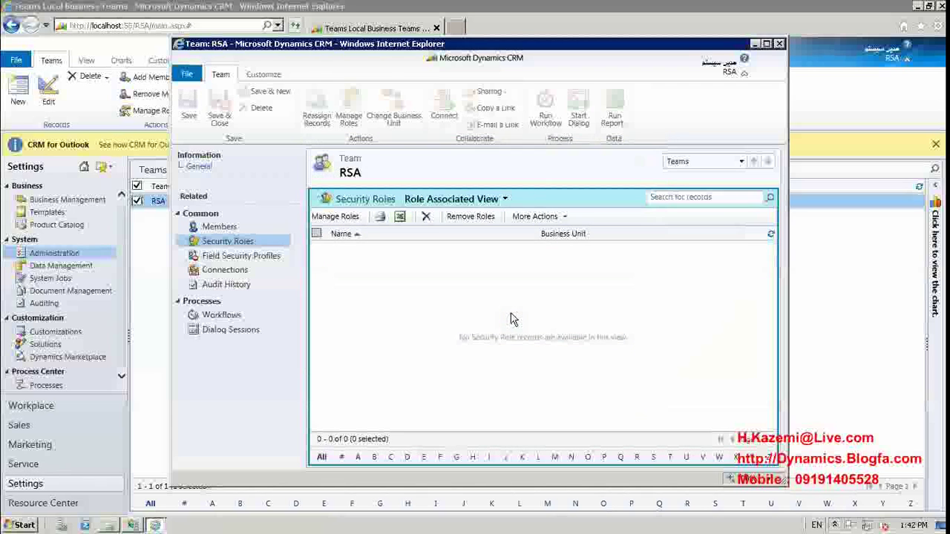
{"action": "left_click", "coordinate": [778, 44]}
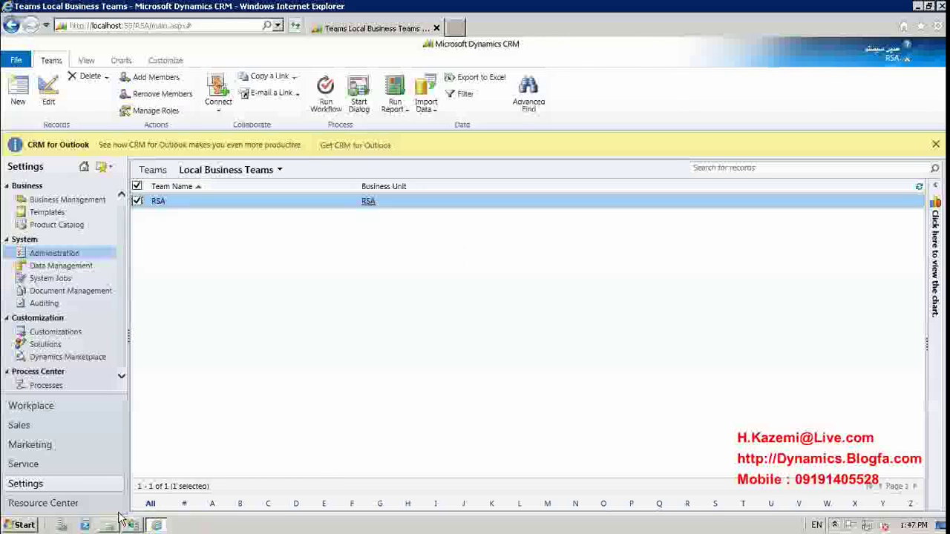
- Copy the فرم گردش کار security role into a new role named 2, opening it when copying is complete
{"action": "left_click", "coordinate": [67, 251]}
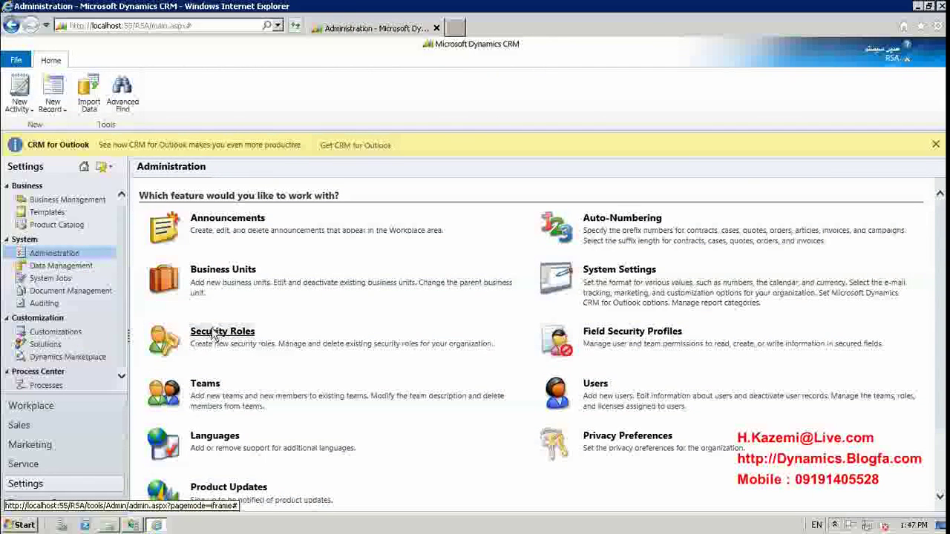
{"action": "left_click", "coordinate": [218, 332]}
{"action": "left_click", "coordinate": [209, 450]}
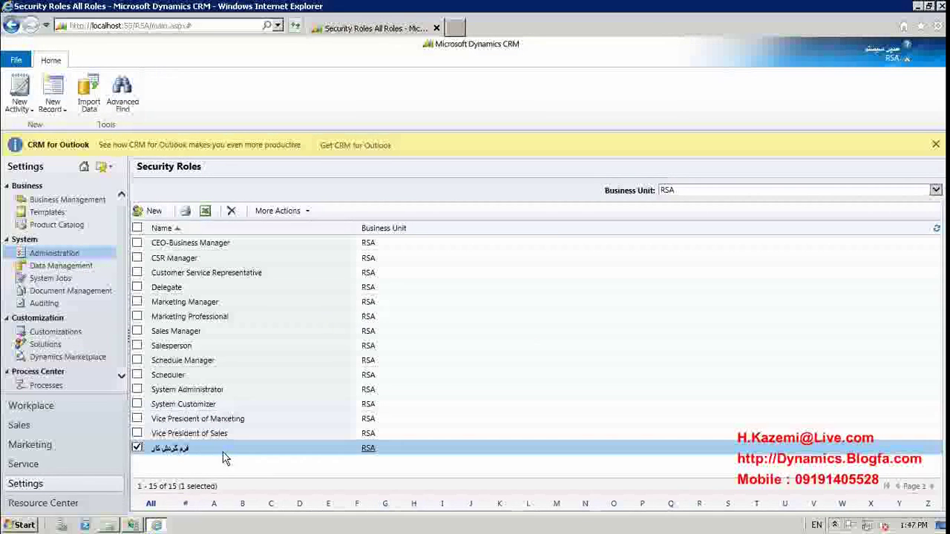
{"action": "left_click", "coordinate": [277, 211]}
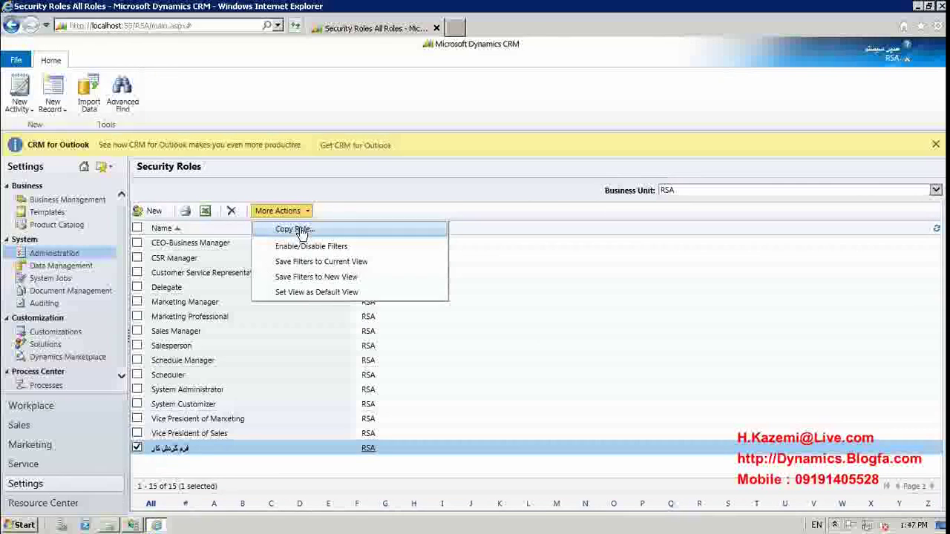
{"action": "left_click", "coordinate": [295, 229]}
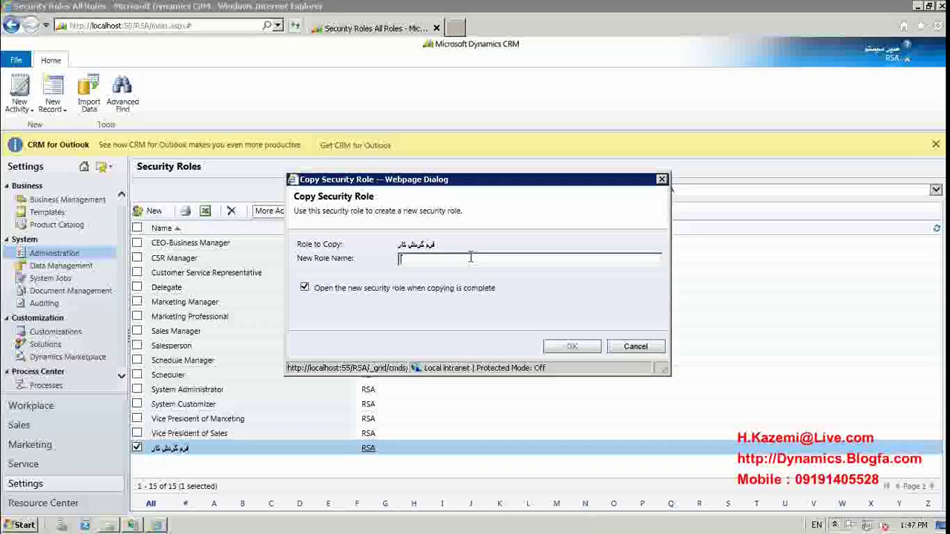
{"action": "type", "text": "2"}
{"action": "left_click", "coordinate": [572, 349]}
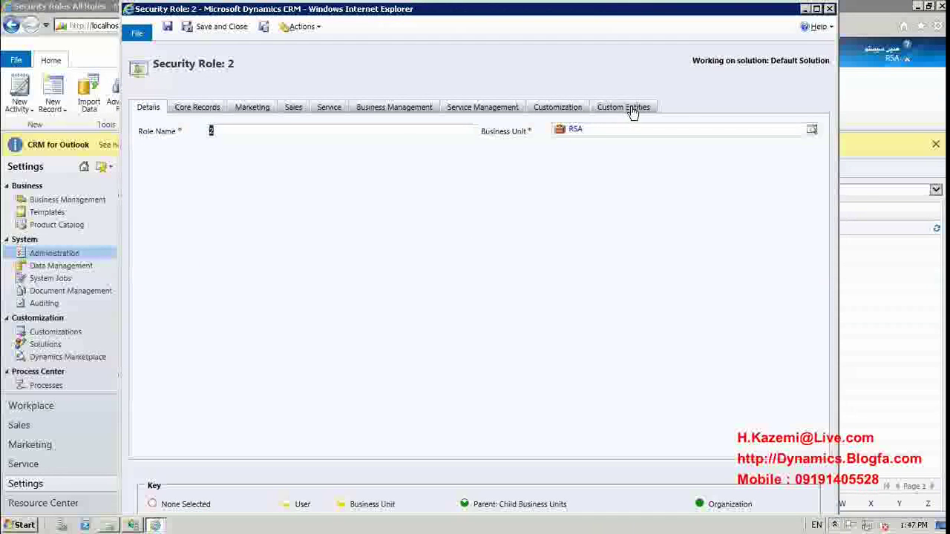
- In role 2's custom entity privileges, set the Delete access level for گردش کالا to Organization
{"action": "left_click", "coordinate": [626, 108]}
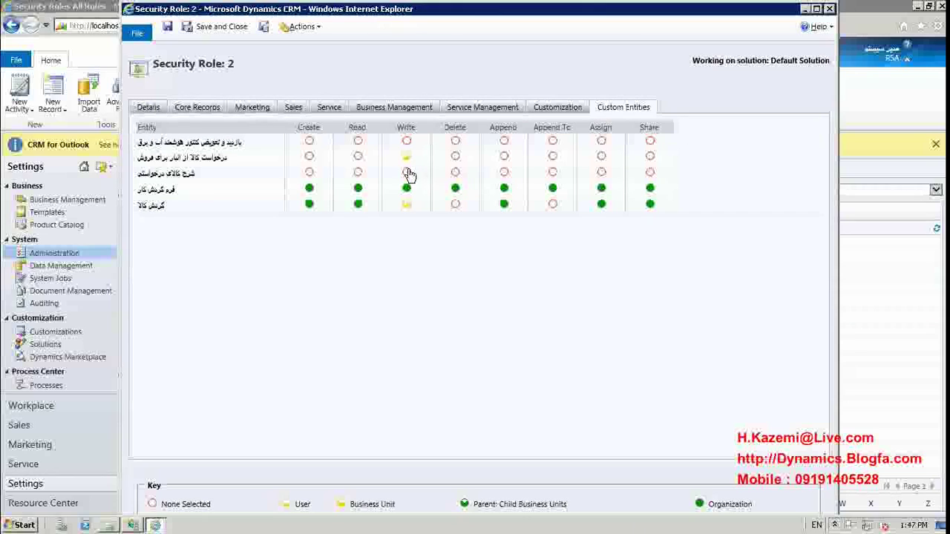
{"action": "left_click", "coordinate": [454, 208]}
{"action": "left_click", "coordinate": [454, 207]}
{"action": "left_click", "coordinate": [454, 208]}
{"action": "left_click", "coordinate": [454, 208]}
- Give درخواست کالا از انبار برای فروش Organization Delete and Parent: Child Business Units Append access, adjust its Append To and Assign levels, and save role 2
{"action": "left_click", "coordinate": [455, 159]}
{"action": "left_click", "coordinate": [455, 159]}
{"action": "left_click", "coordinate": [455, 159]}
{"action": "left_click", "coordinate": [504, 145]}
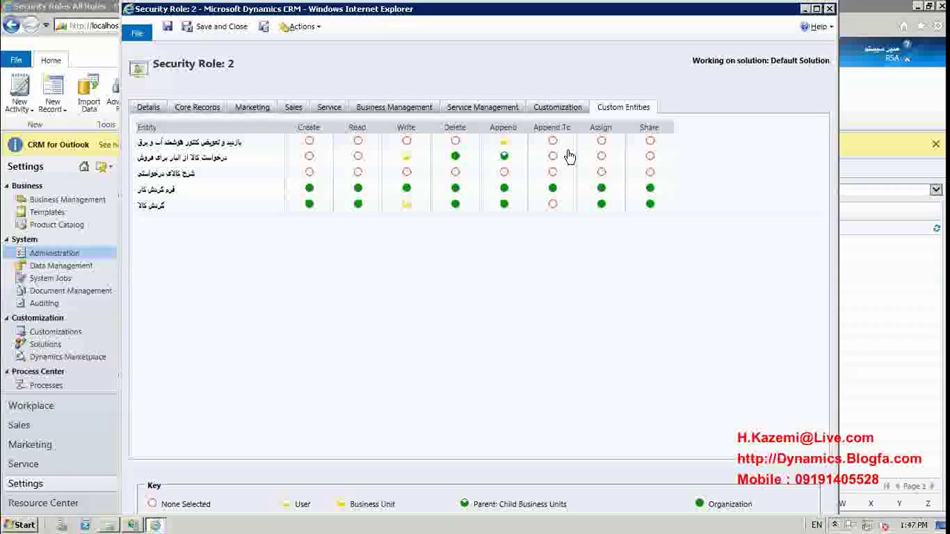
{"action": "left_click", "coordinate": [552, 157]}
{"action": "left_click", "coordinate": [601, 156]}
{"action": "left_click", "coordinate": [245, 28]}
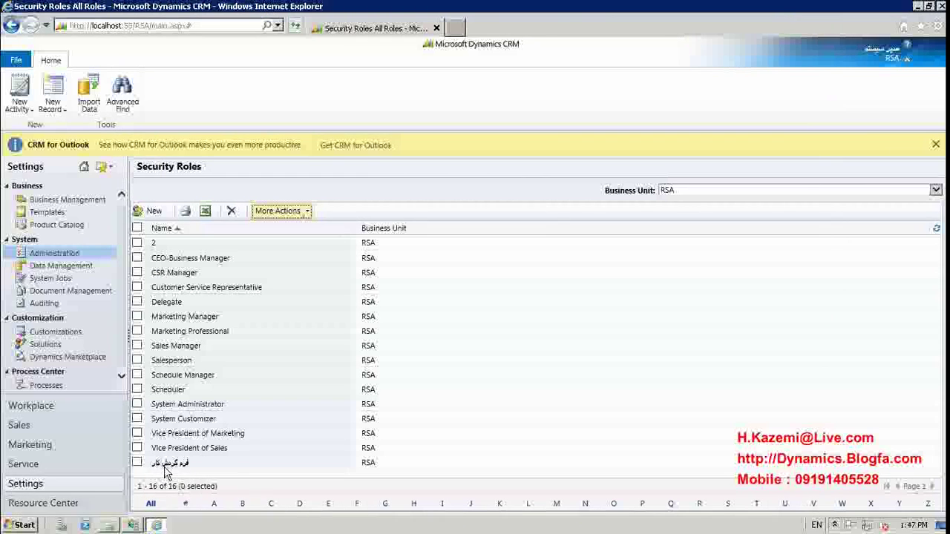
- Open the Enabled Users list and apply the Salesperson and فرم گردش کار roles to the first listed user
{"action": "left_click", "coordinate": [110, 257]}
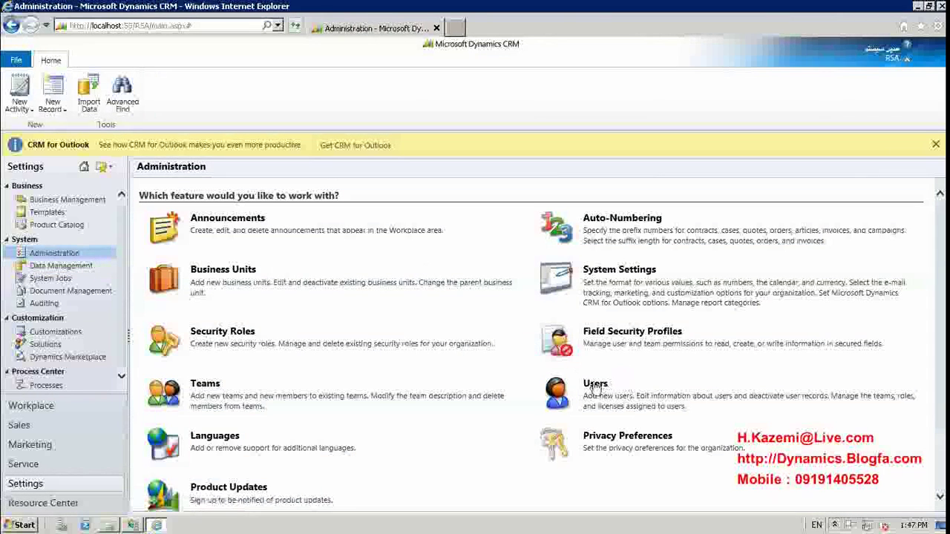
{"action": "left_click", "coordinate": [595, 386]}
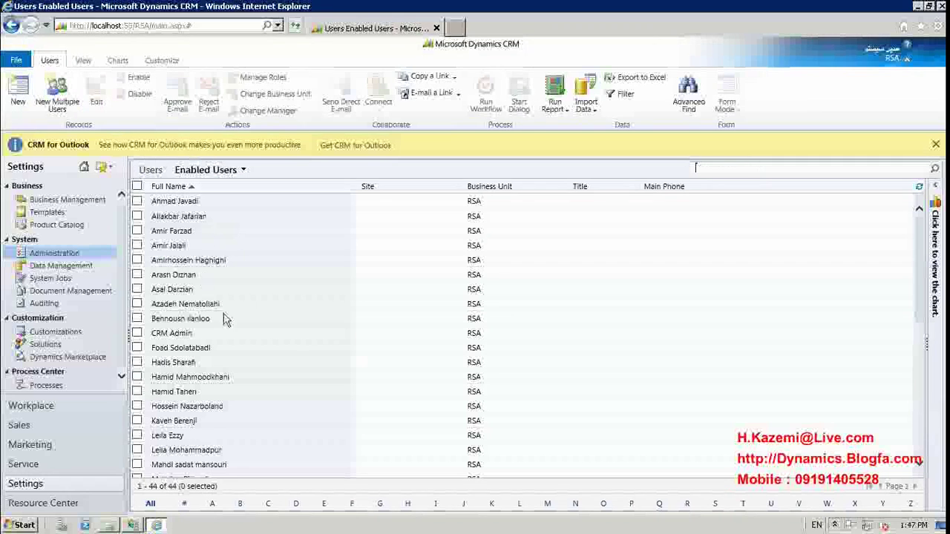
{"action": "left_click", "coordinate": [218, 204]}
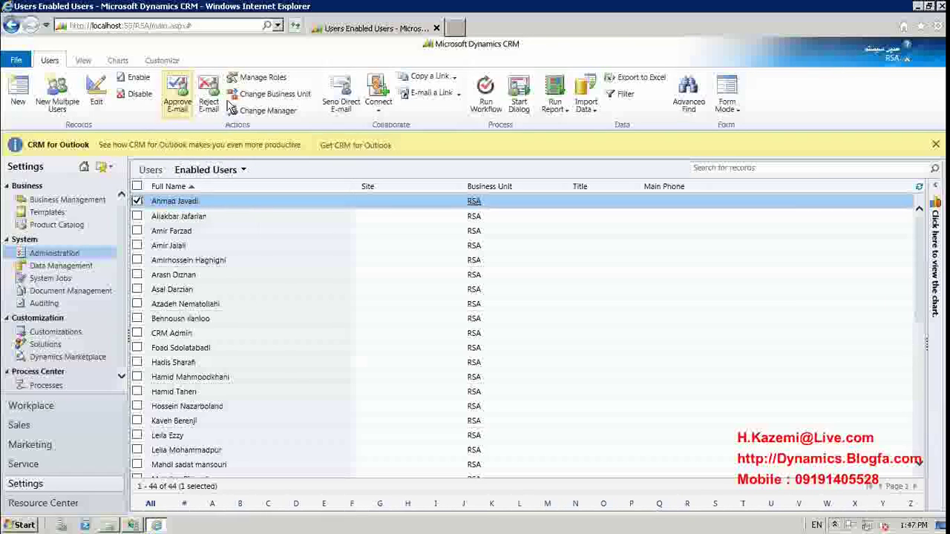
{"action": "left_click", "coordinate": [270, 79]}
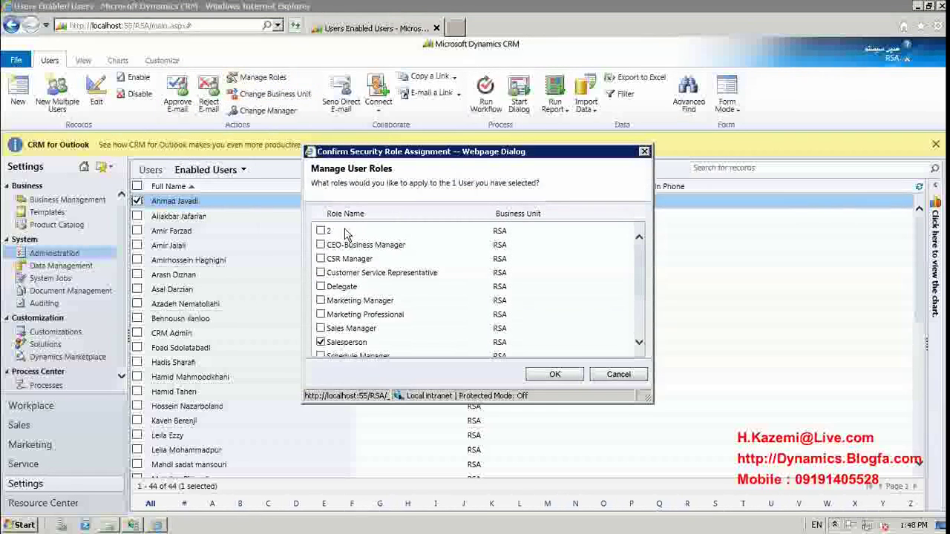
{"action": "scroll", "coordinate": [383, 266], "scroll_direction": "down", "scroll_amount": 2}
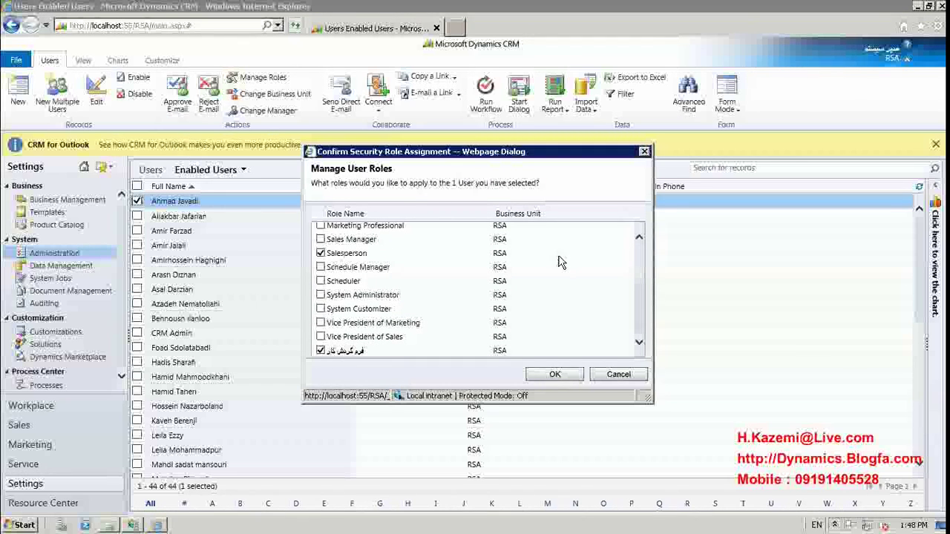
{"action": "left_click", "coordinate": [555, 377]}
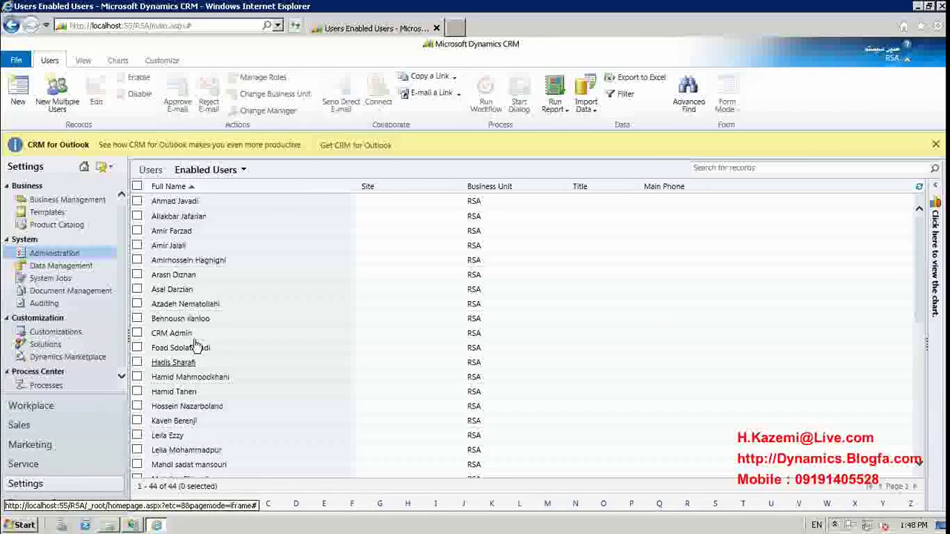
- Open the فرم گردش کار security role, examine its details and custom entity privileges, and close it
{"action": "left_click", "coordinate": [91, 255]}
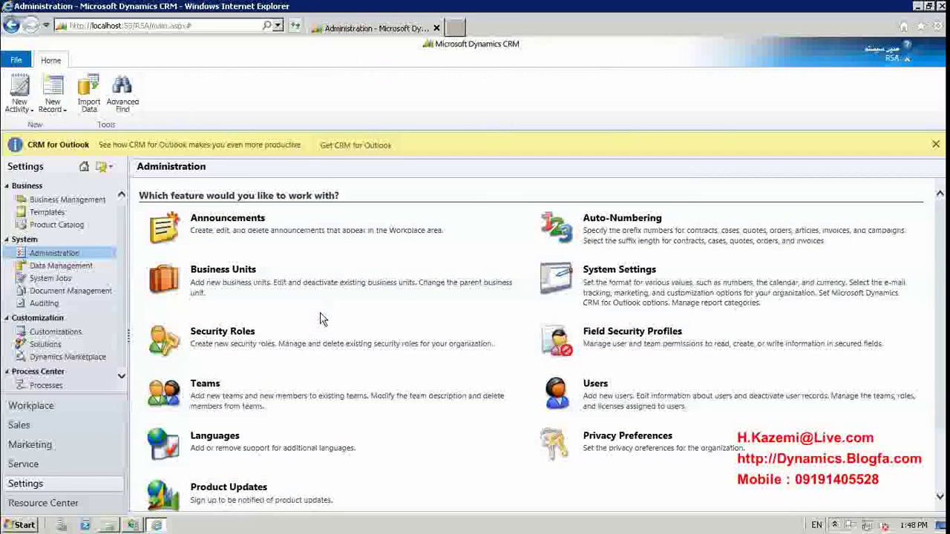
{"action": "left_click", "coordinate": [220, 331]}
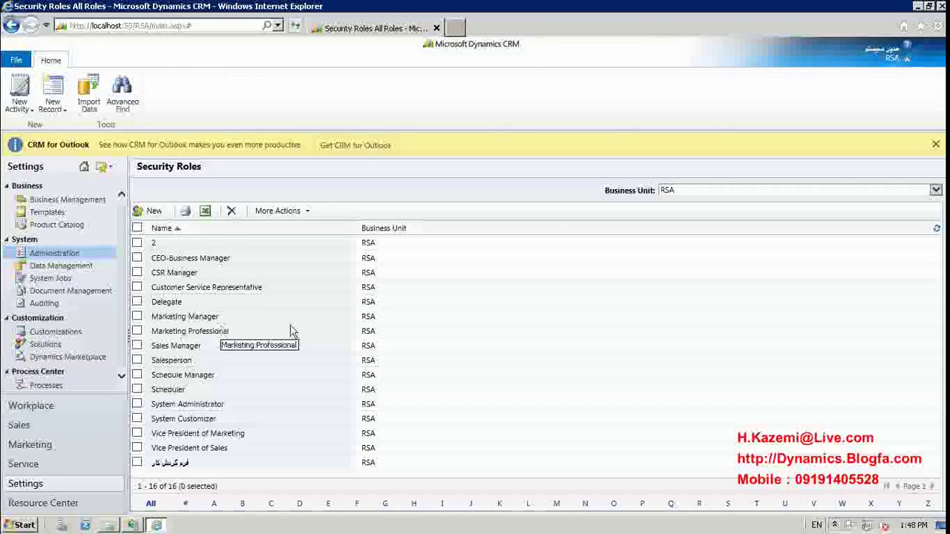
{"action": "left_click", "coordinate": [216, 465]}
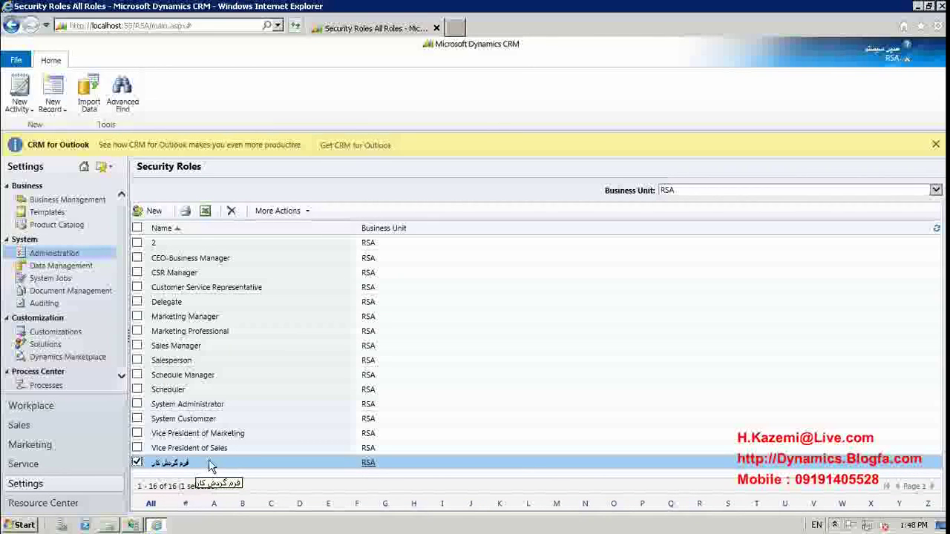
{"action": "double_click", "coordinate": [171, 463]}
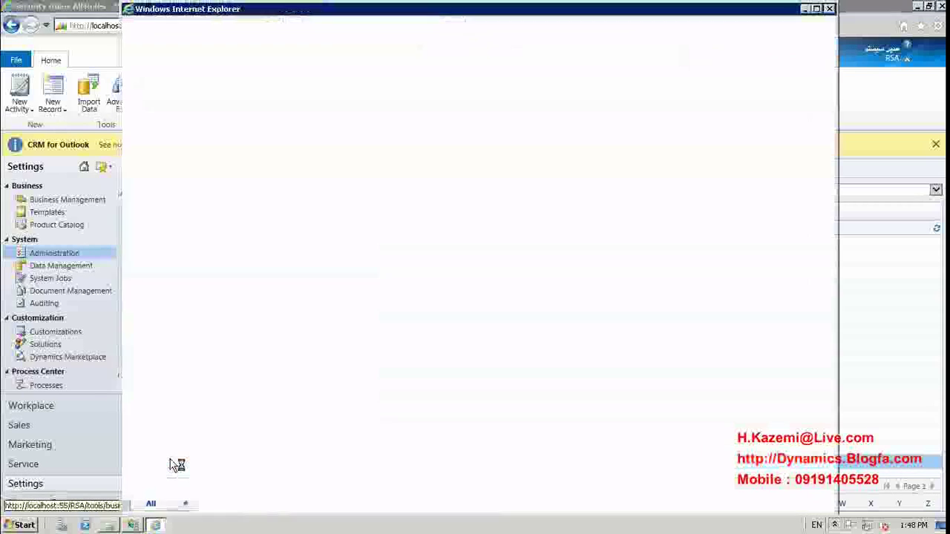
{"action": "left_click", "coordinate": [218, 132]}
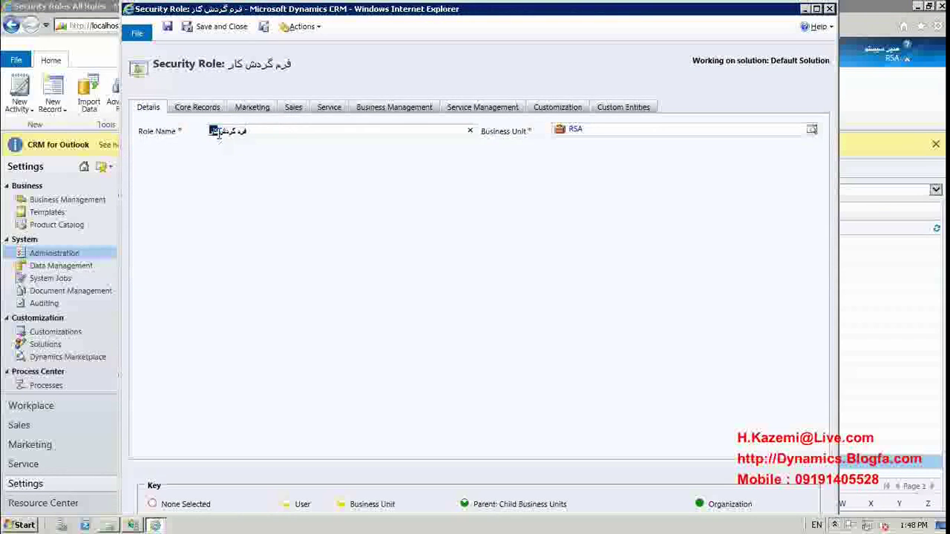
{"action": "left_click", "coordinate": [623, 108]}
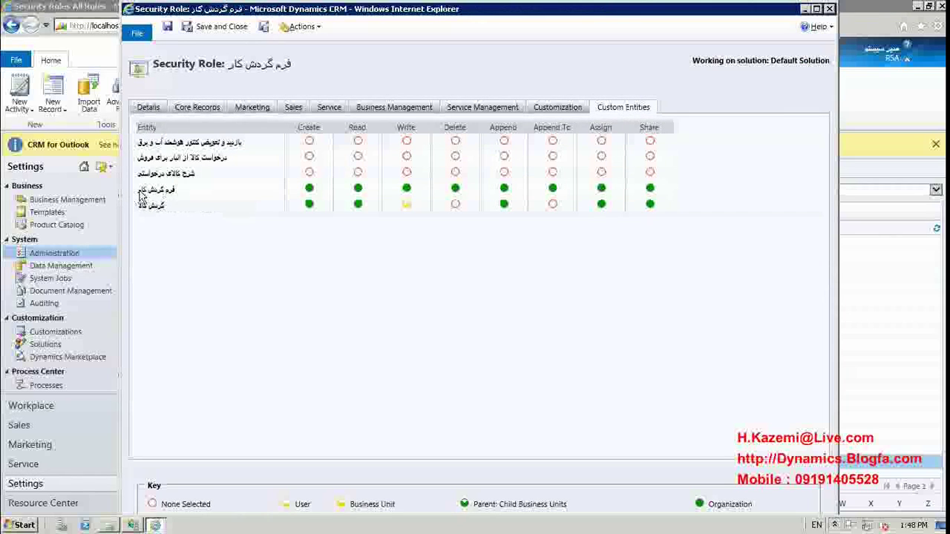
{"action": "left_click", "coordinate": [149, 108]}
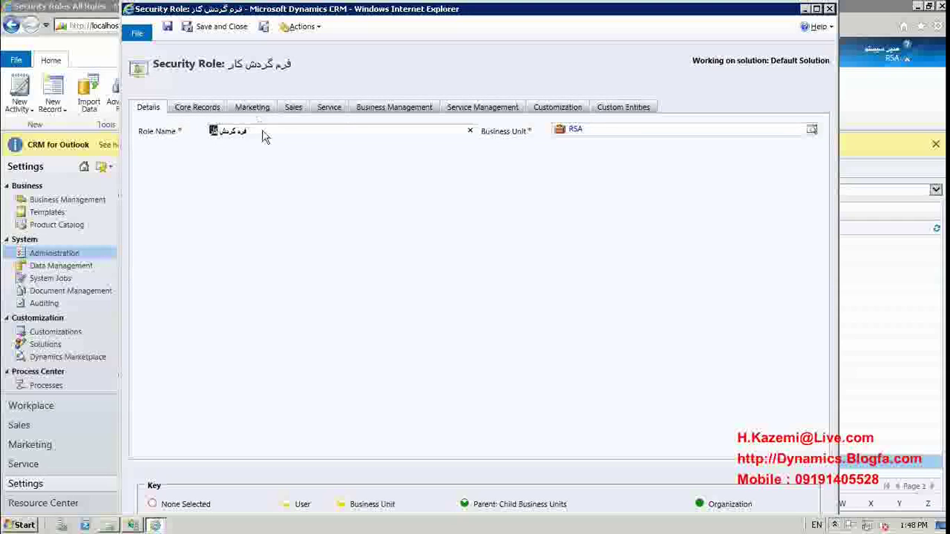
{"action": "left_click", "coordinate": [831, 10]}
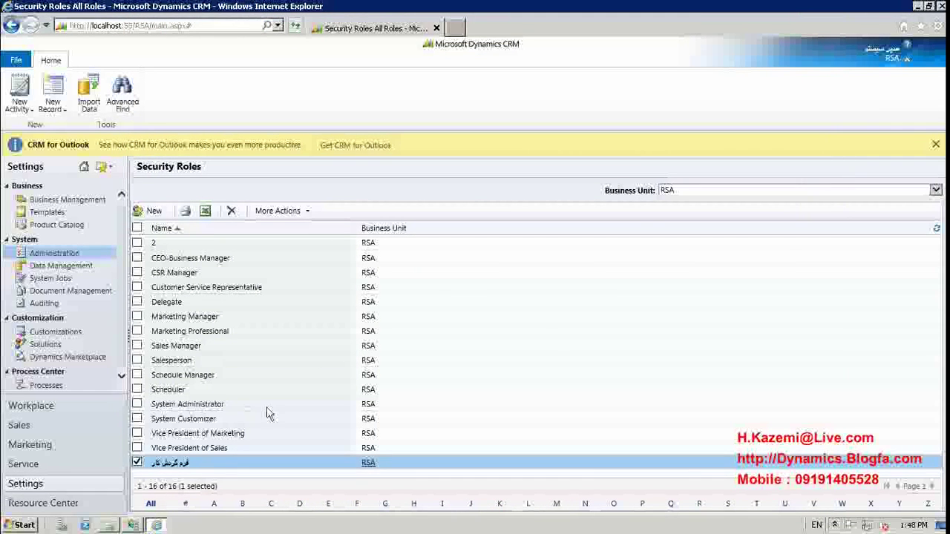
- Open the Enabled Users list and look up business units for changing the first listed user's business unit
{"action": "left_click", "coordinate": [54, 255]}
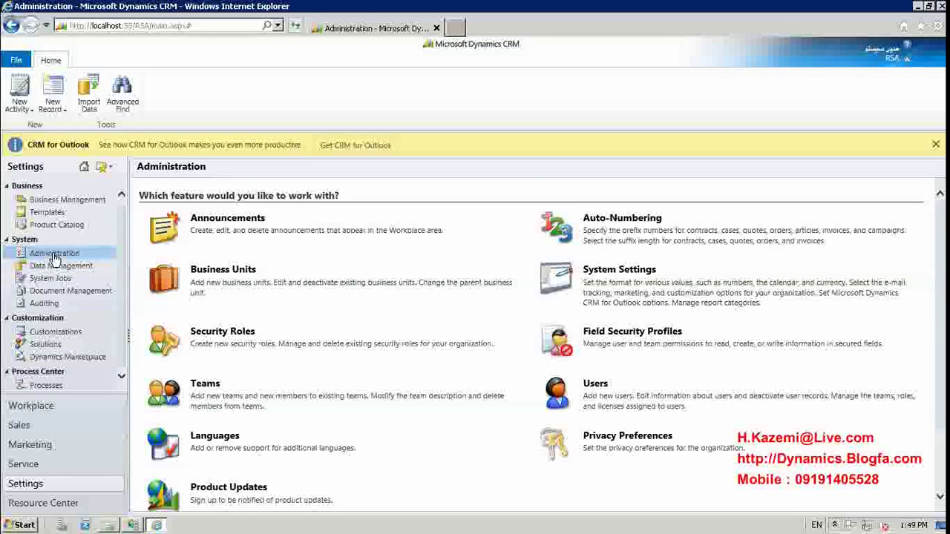
{"action": "left_click", "coordinate": [582, 385]}
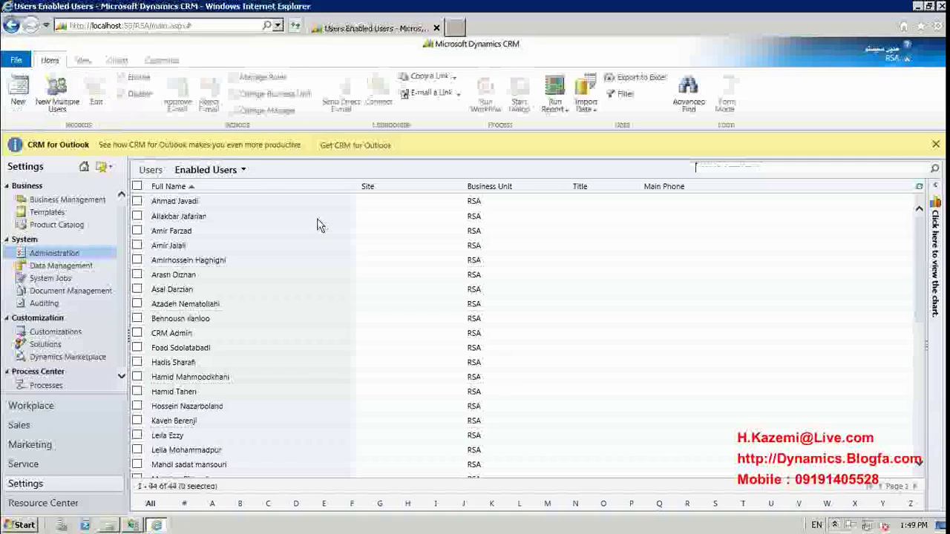
{"action": "left_click", "coordinate": [163, 206]}
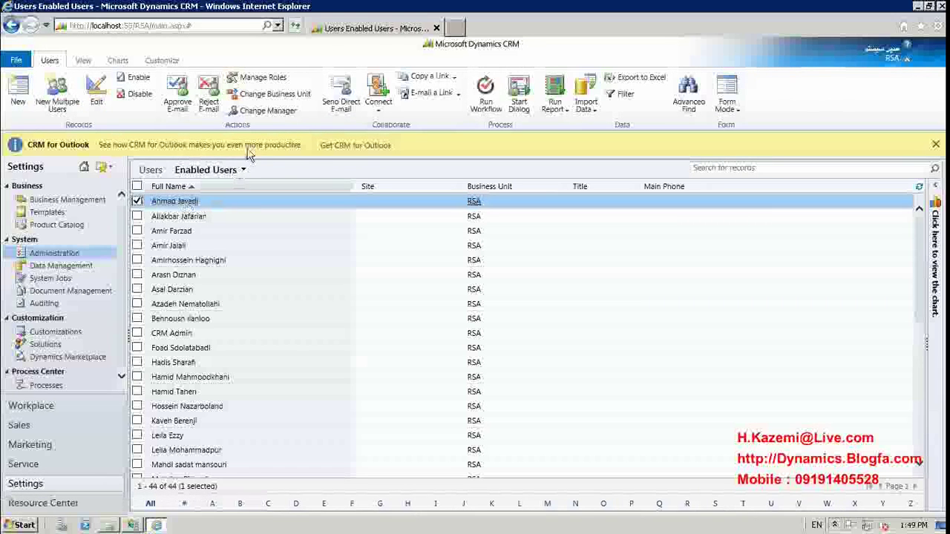
{"action": "left_click", "coordinate": [259, 97]}
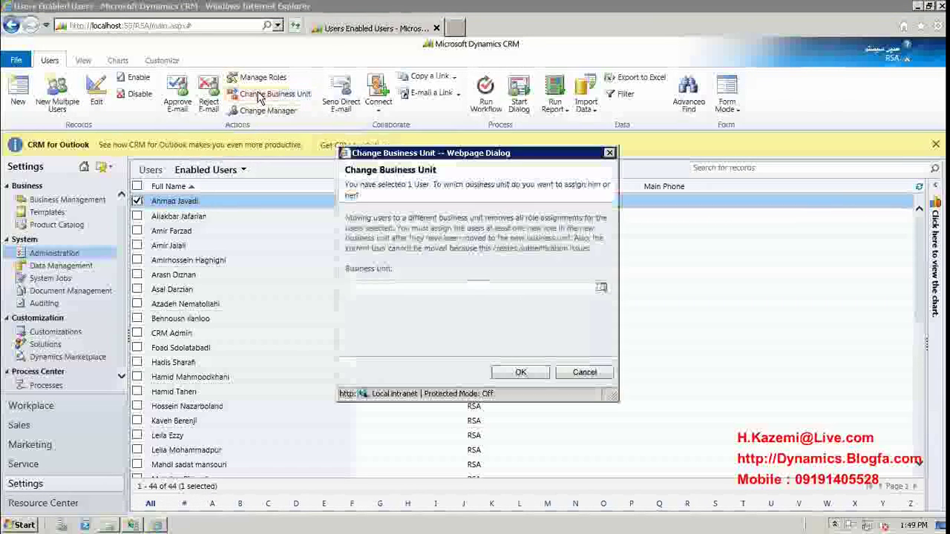
{"action": "left_click", "coordinate": [601, 289]}
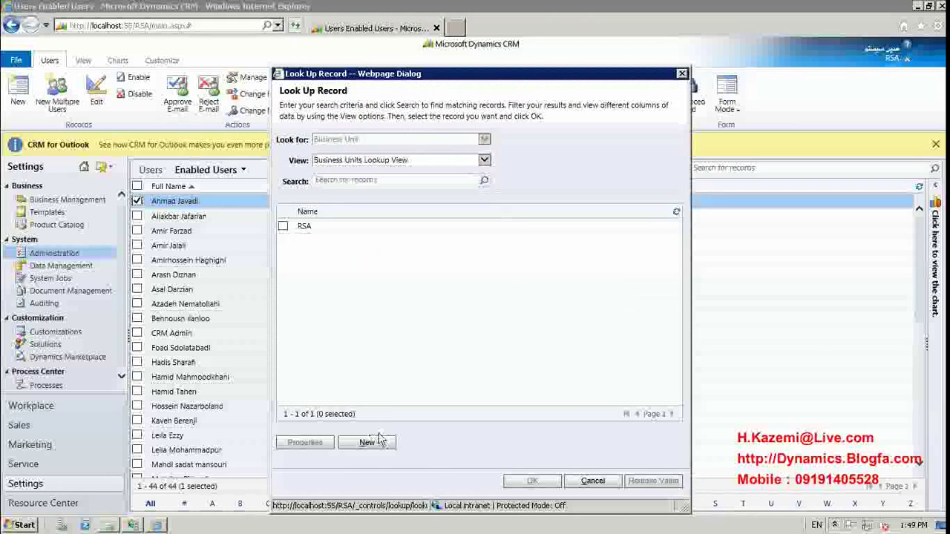
- Create a business unit named test with parent business RSA and move the first listed user to it
{"action": "left_click", "coordinate": [366, 443]}
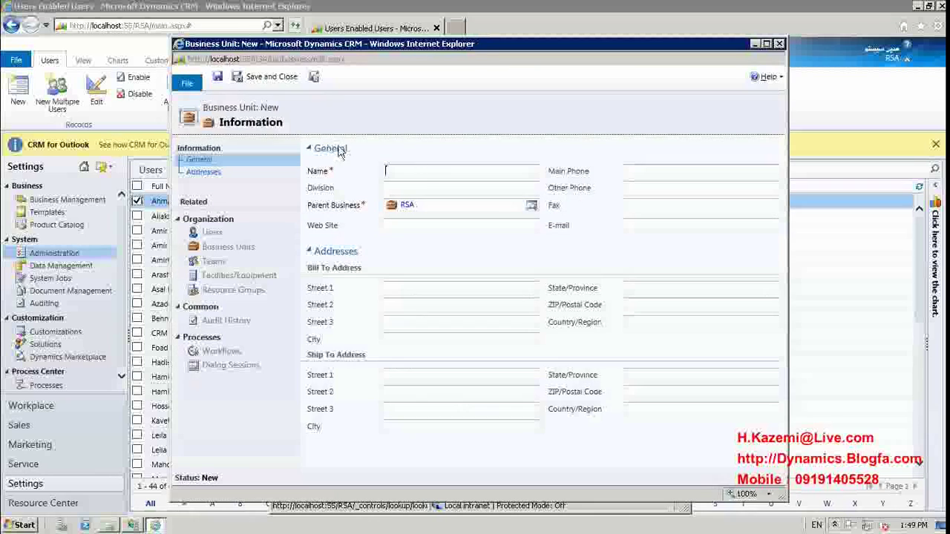
{"action": "left_click", "coordinate": [425, 170]}
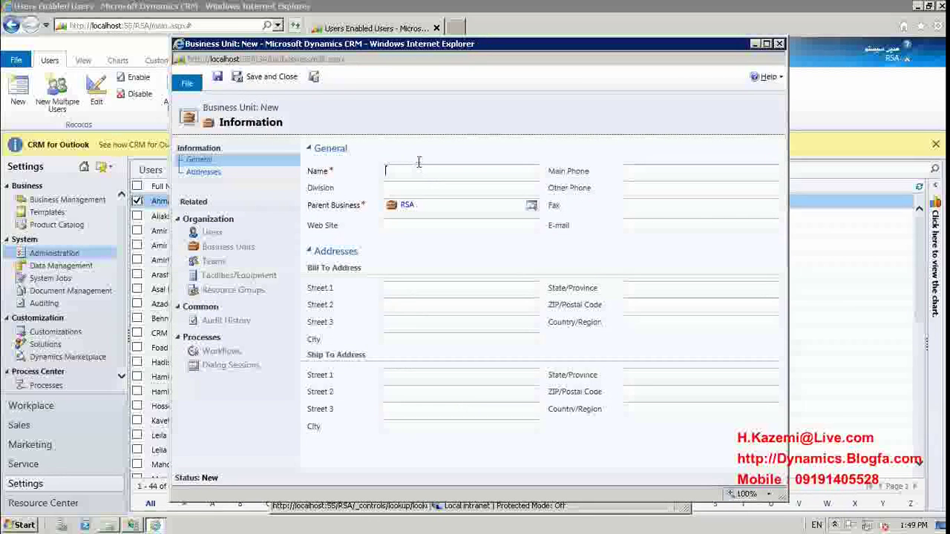
{"action": "type", "text": "test"}
{"action": "left_click", "coordinate": [277, 76]}
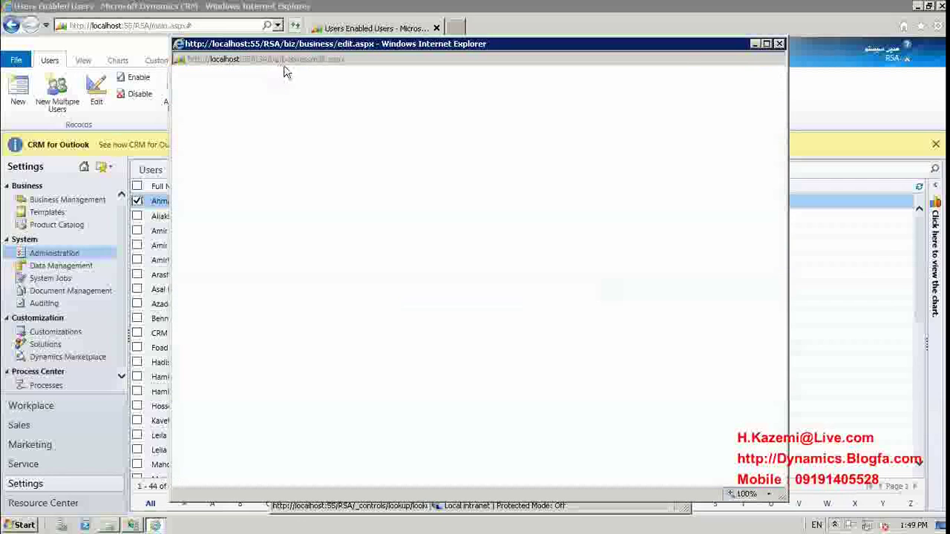
{"action": "left_click", "coordinate": [531, 483]}
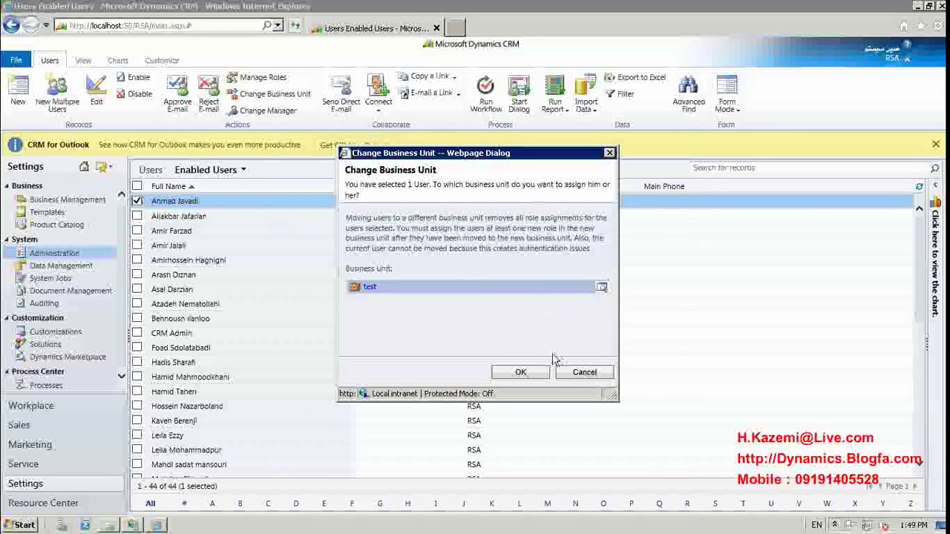
{"action": "left_click", "coordinate": [532, 374]}
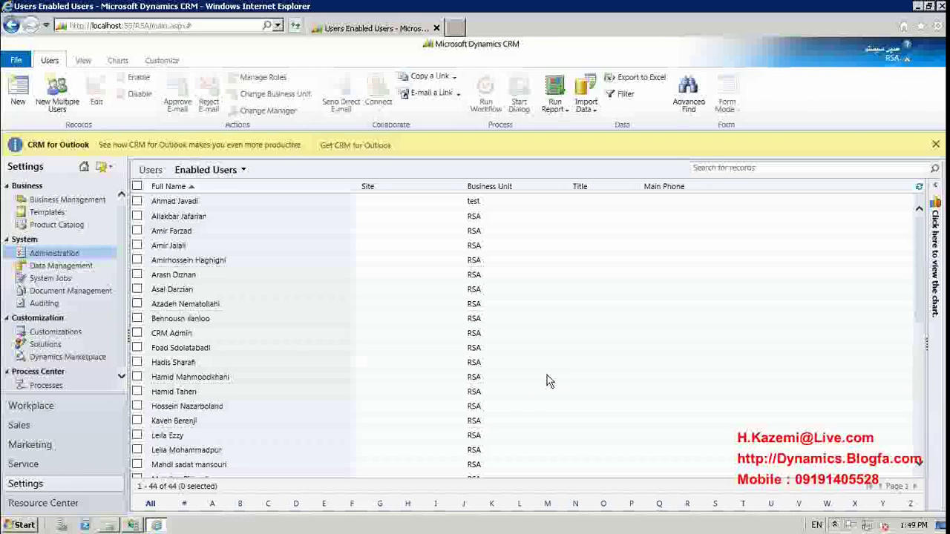
- Apply the Scheduler and System Customizer roles of the test business unit to the first listed user
{"action": "left_click", "coordinate": [289, 203]}
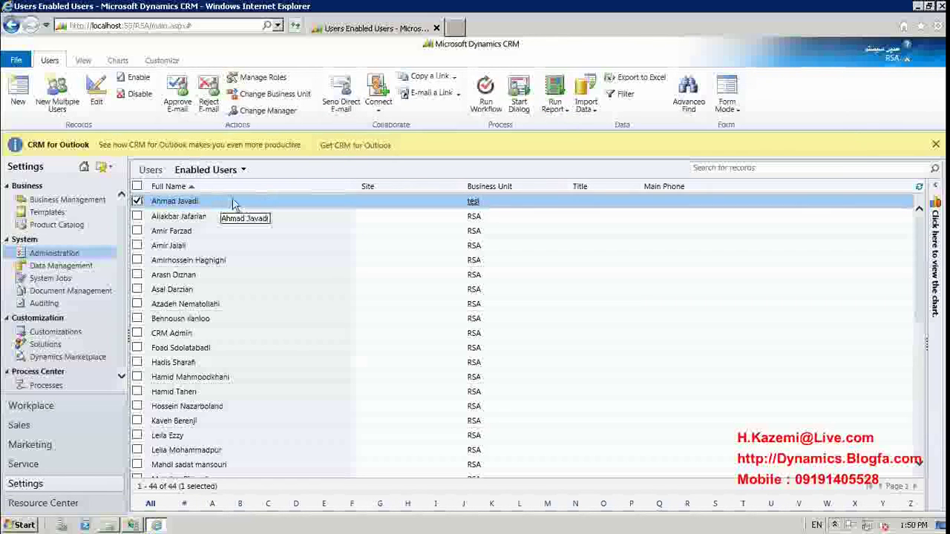
{"action": "left_click", "coordinate": [261, 77]}
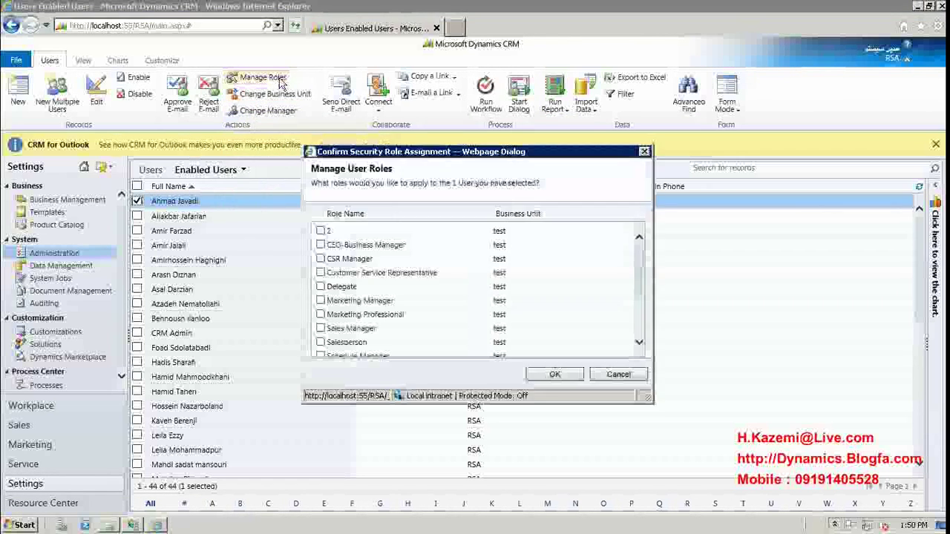
{"action": "scroll", "coordinate": [437, 312], "scroll_direction": "down", "scroll_amount": 3}
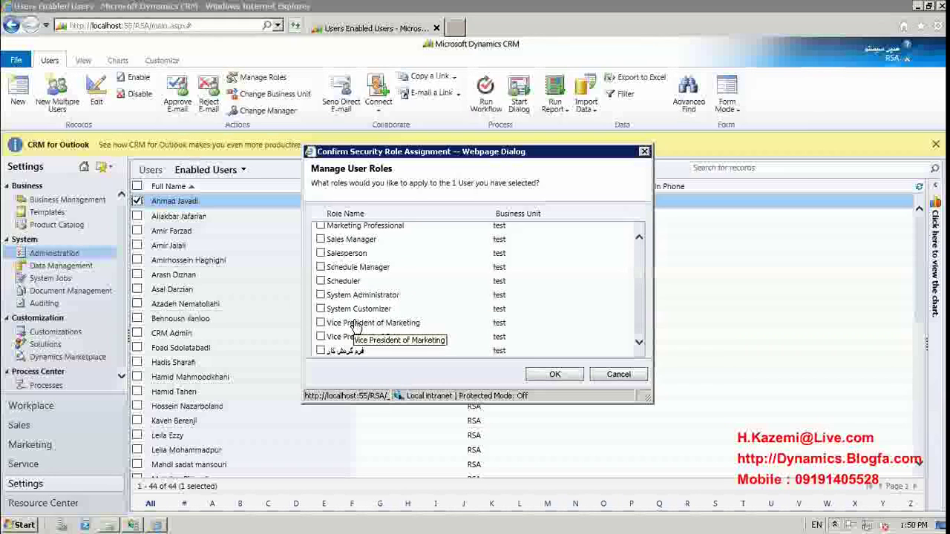
{"action": "left_click", "coordinate": [340, 282]}
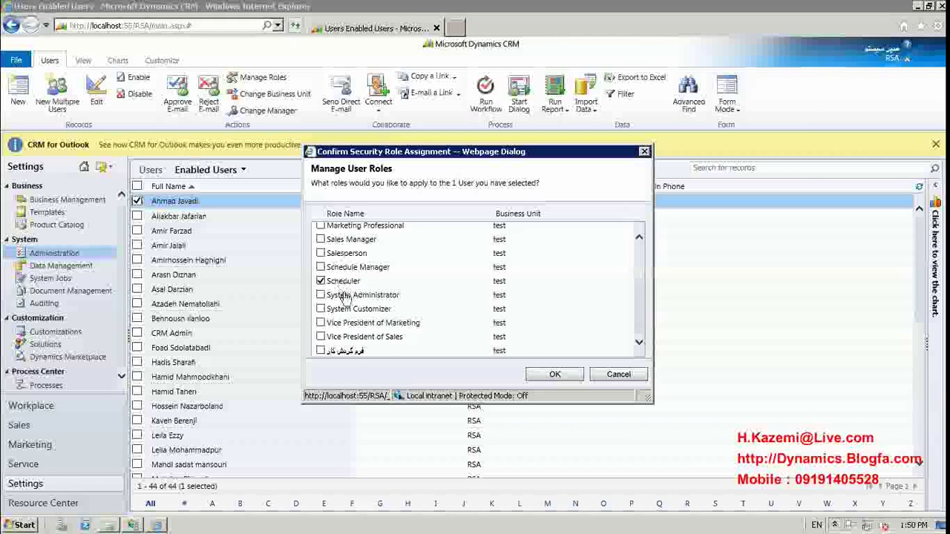
{"action": "left_click", "coordinate": [343, 311]}
{"action": "left_click", "coordinate": [555, 375]}
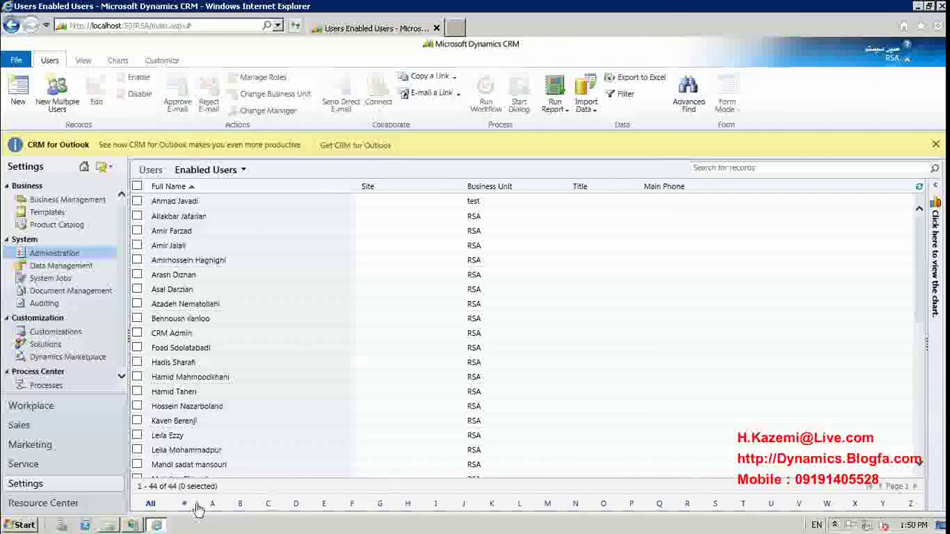
- Minimize the browser and the remote desktop session to return to the local desktop's فرم گردش کار record
{"action": "left_click", "coordinate": [917, 6]}
{"action": "left_click", "coordinate": [918, 6]}
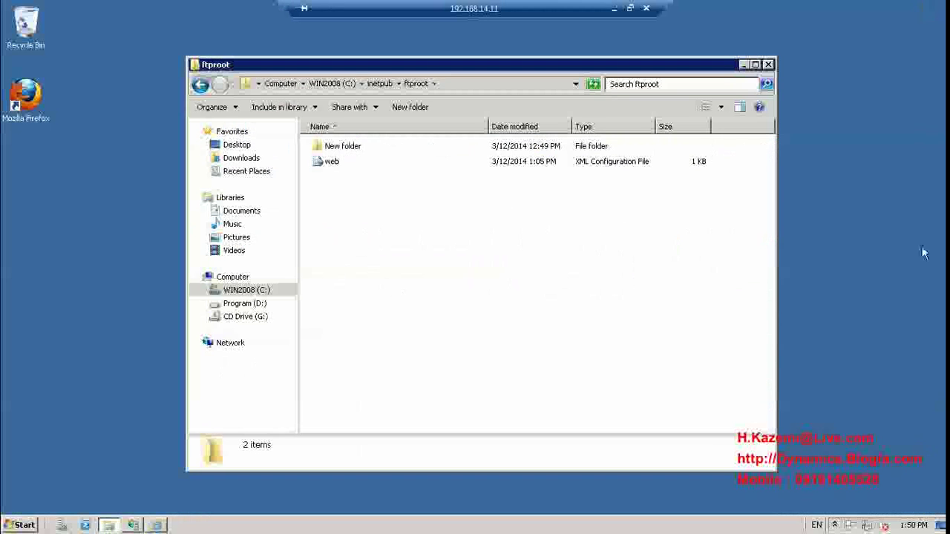
{"action": "left_click", "coordinate": [614, 8]}
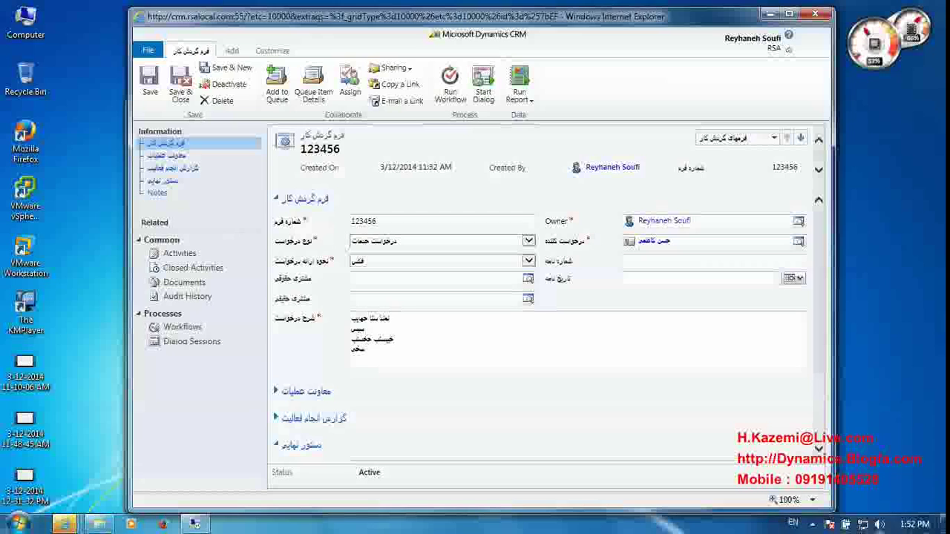